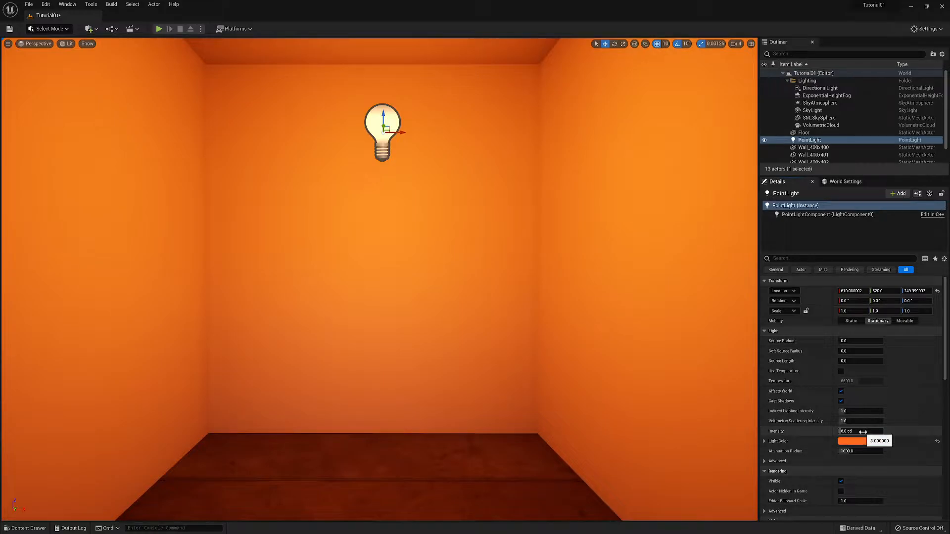
Set the point light's intensity to 0 cd and view the unlit room interior
drag(863, 432, 585, 348)
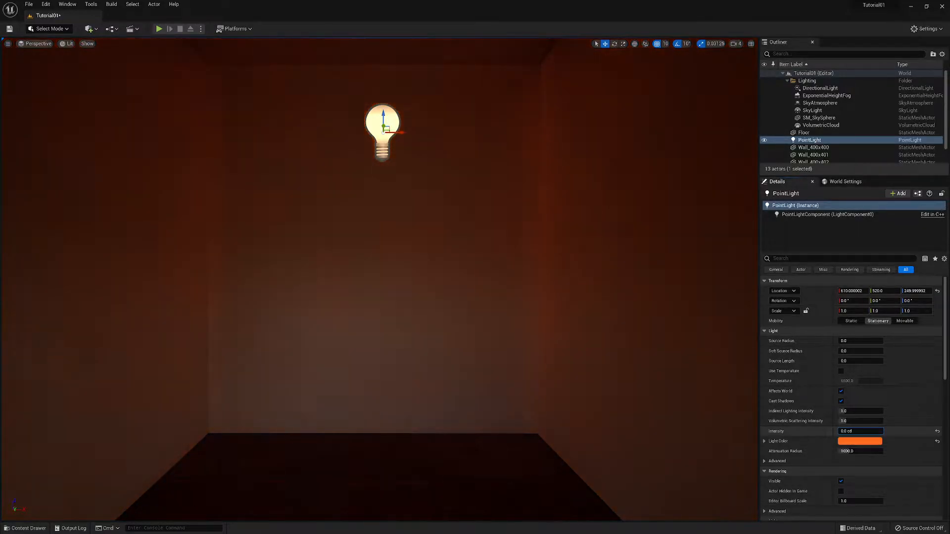
key(s)
mouse_move(585, 348)
right_down()
mouse_move(594, 346)
mouse_move(574, 351)
right_up()
key(w)
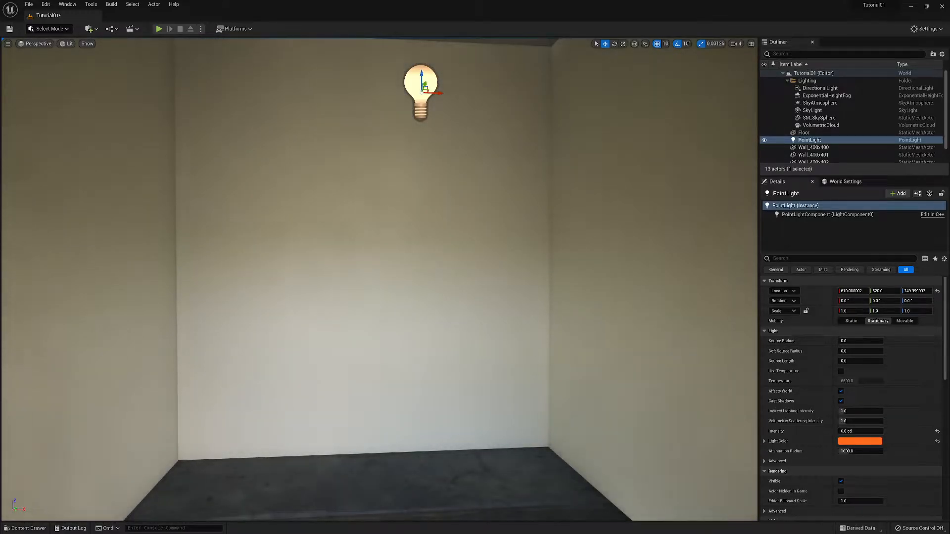
Add a PostProcessVolume to the level, placed on the floor outside beside the white room
right_drag(574, 346, 289, 137)
key(s)
key(a)
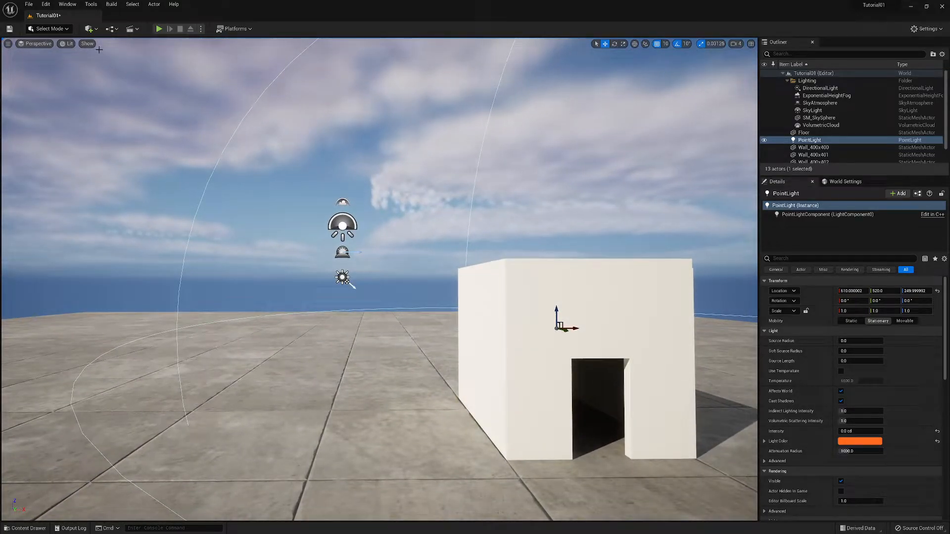
click(89, 29)
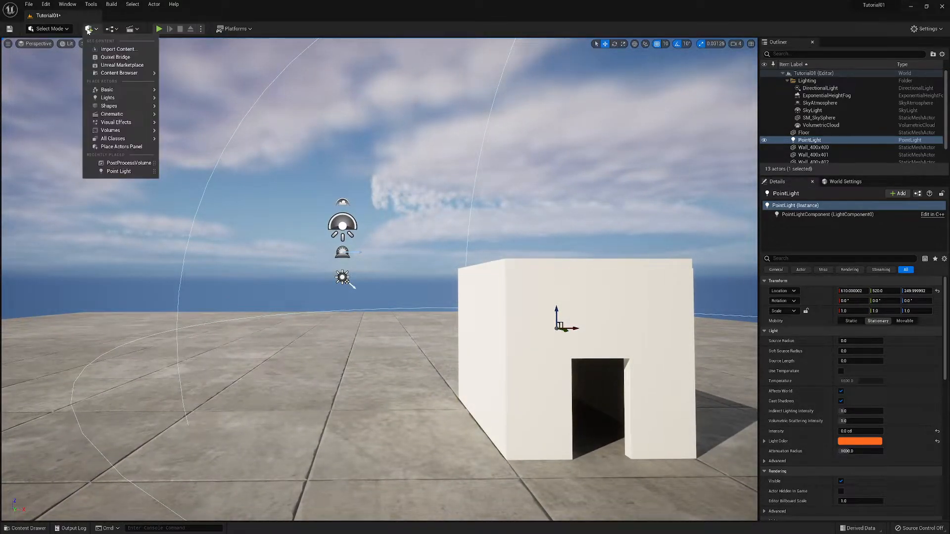
mouse_move(113, 132)
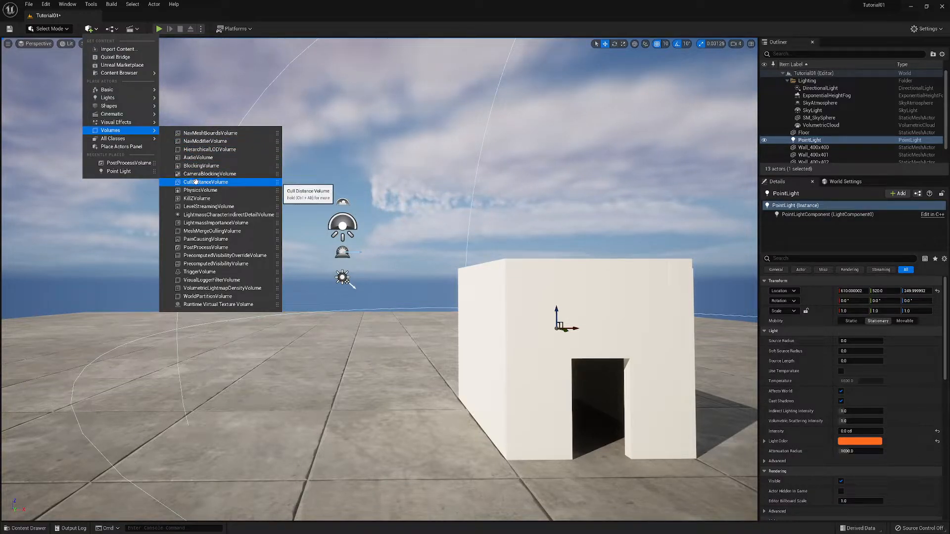
click(199, 248)
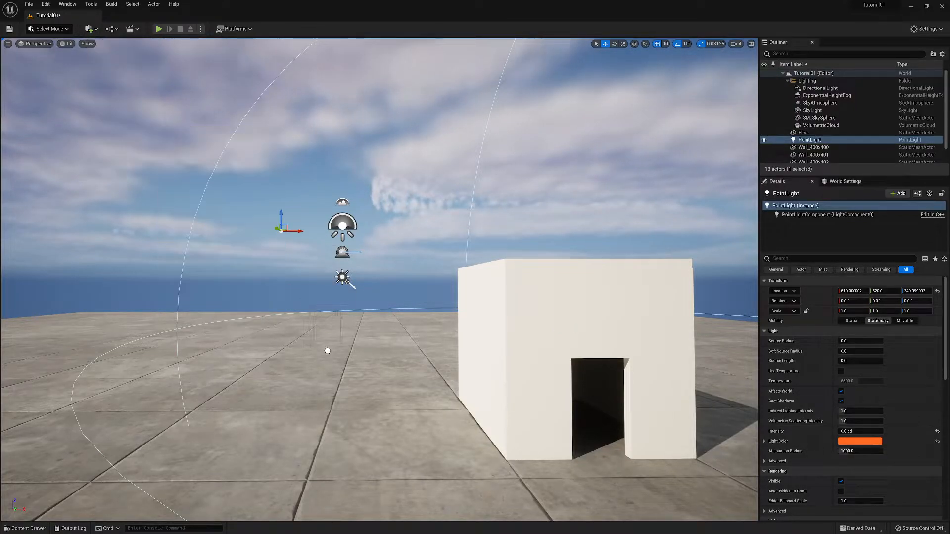
drag(299, 445, 299, 445)
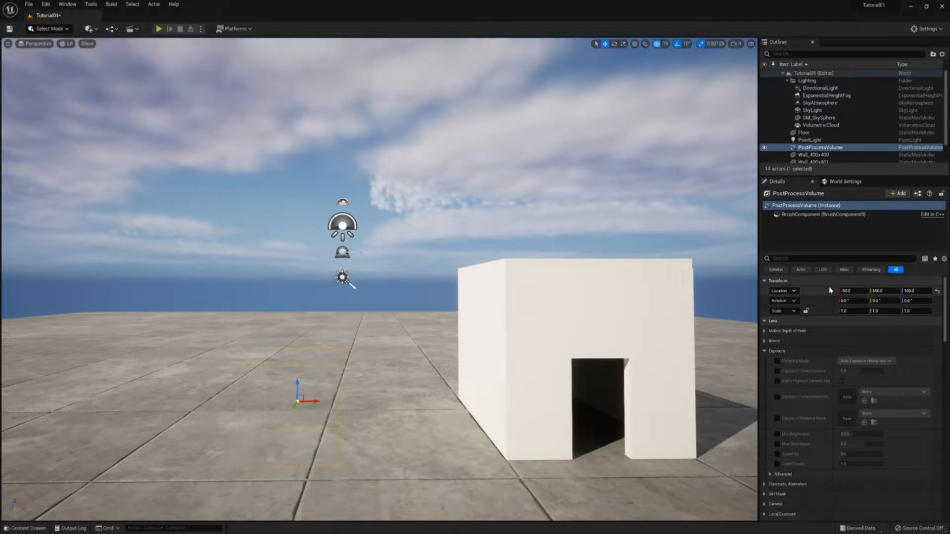
Override the volume's exposure Min Brightness and Max Brightness, setting both to 1.0
click(766, 352)
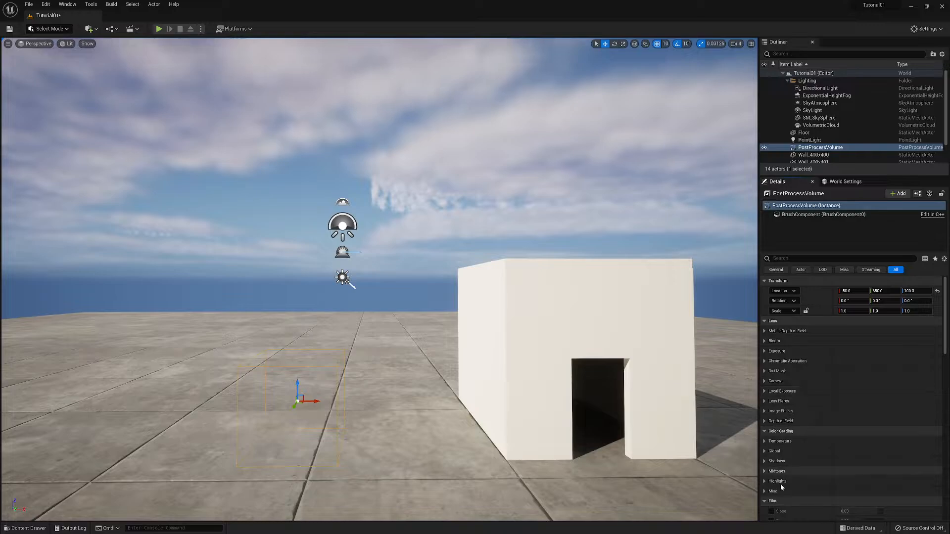
click(765, 502)
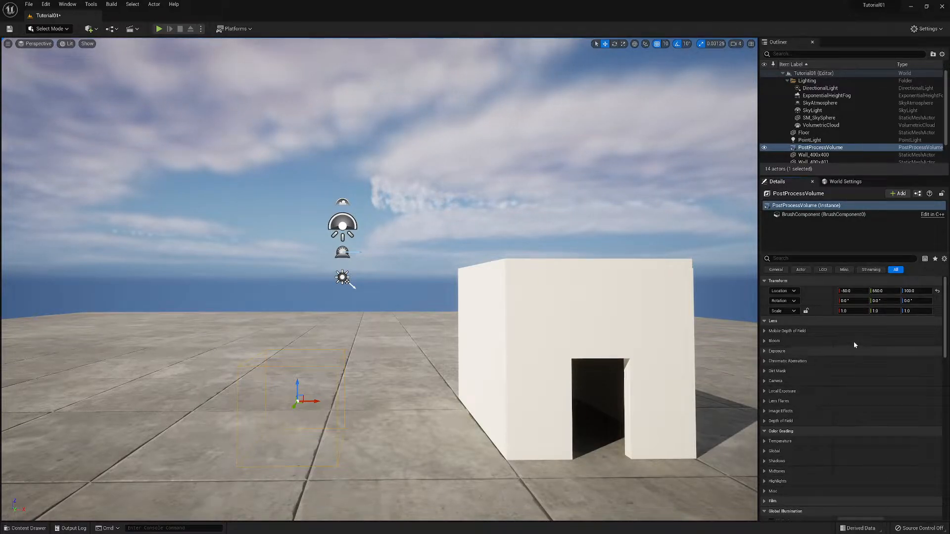
click(765, 351)
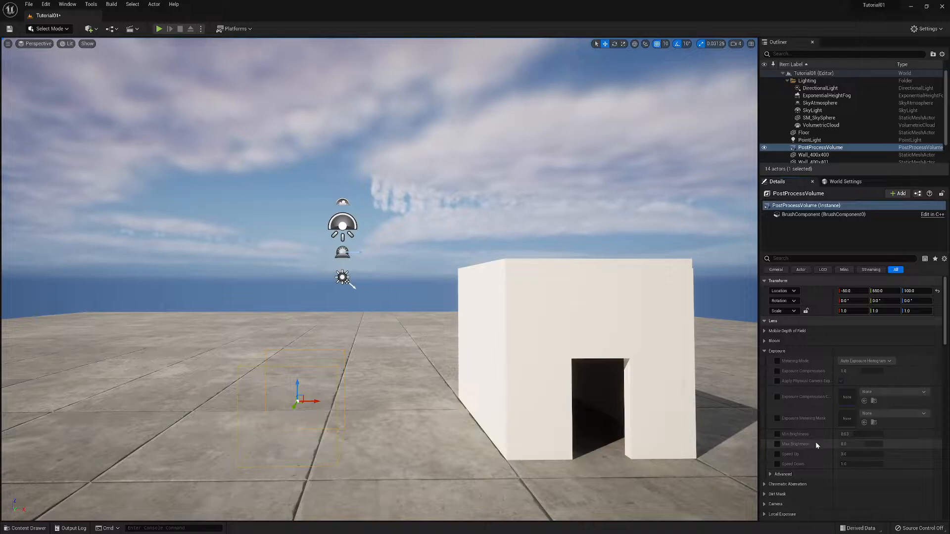
click(777, 434)
click(777, 444)
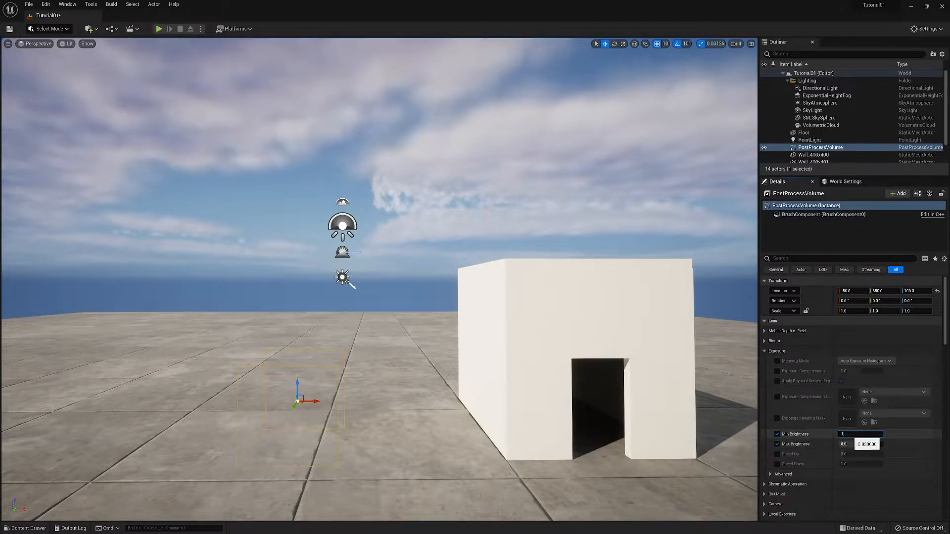
key(Return)
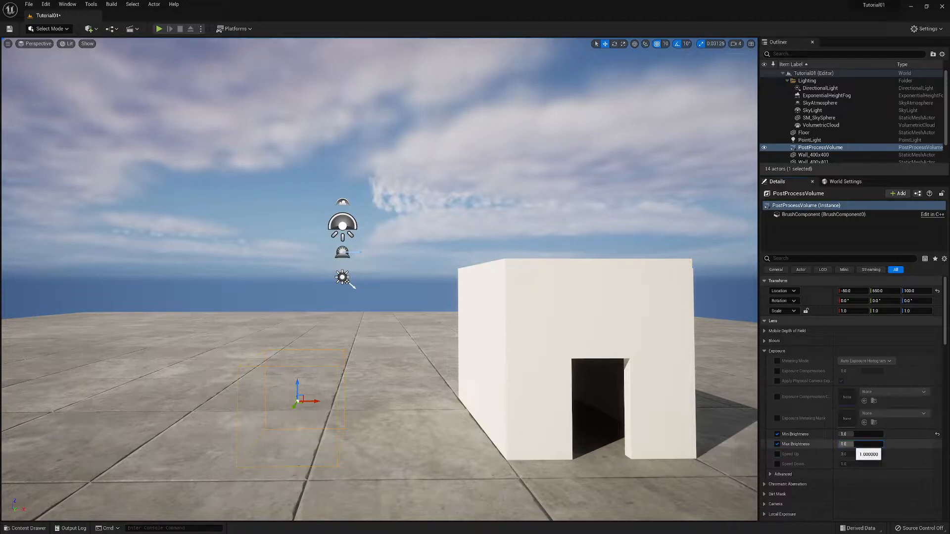
Examine how the exposure behaves inside and outside the bounds of the post process volume
mouse_move(445, 297)
right_down()
mouse_move(489, 306)
mouse_move(440, 304)
right_up()
key(e)
key(q)
key(w)
key(s)
key(a)
right_drag(486, 409, 509, 421)
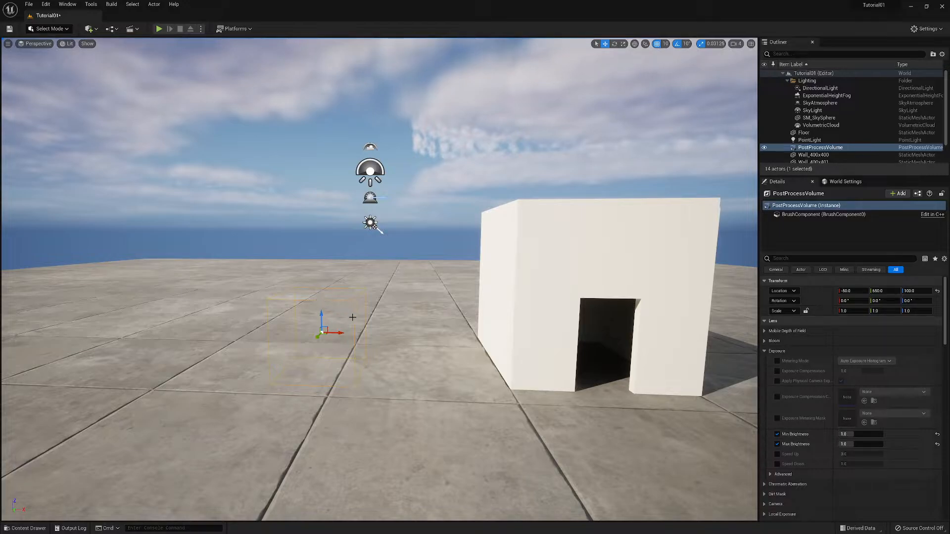
right_drag(366, 327, 347, 318)
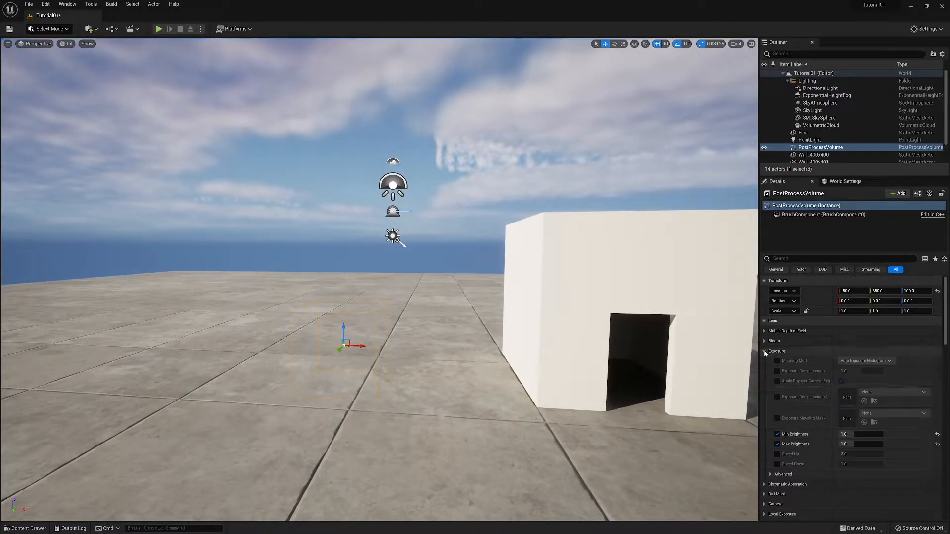
Enable Infinite Extent (Unbound) for the post process volume
click(922, 351)
drag(946, 341, 946, 442)
scroll(792, 464, down, 3)
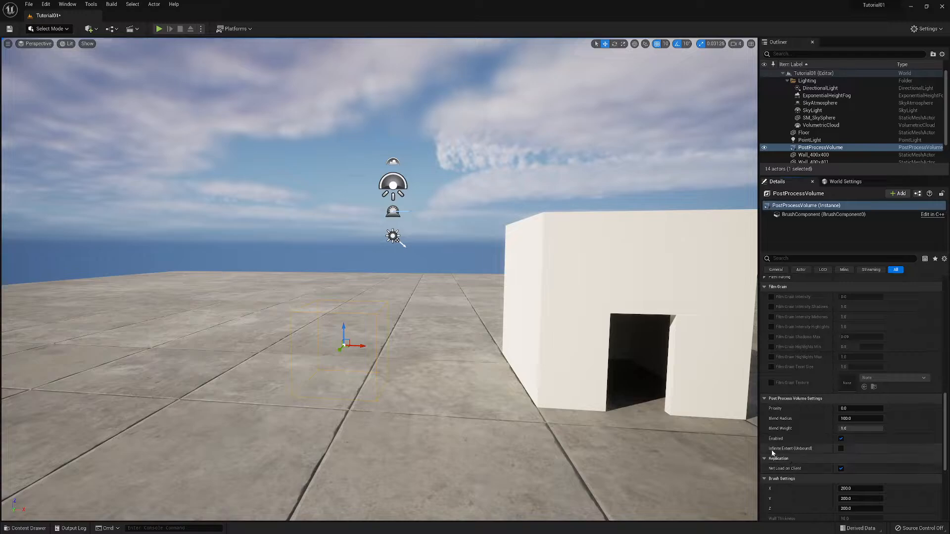
click(841, 449)
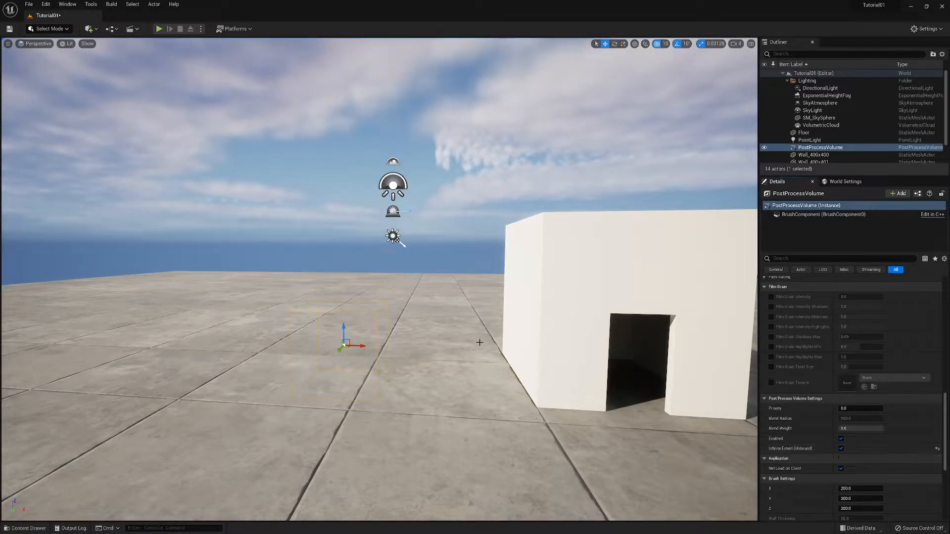
Examine the exposure around the scene and the white room with the unbound volume
right_drag(380, 279, 446, 259)
key(w)
key(w)
key(w)
key(s)
key(a)
key(e)
right_drag(484, 307, 481, 335)
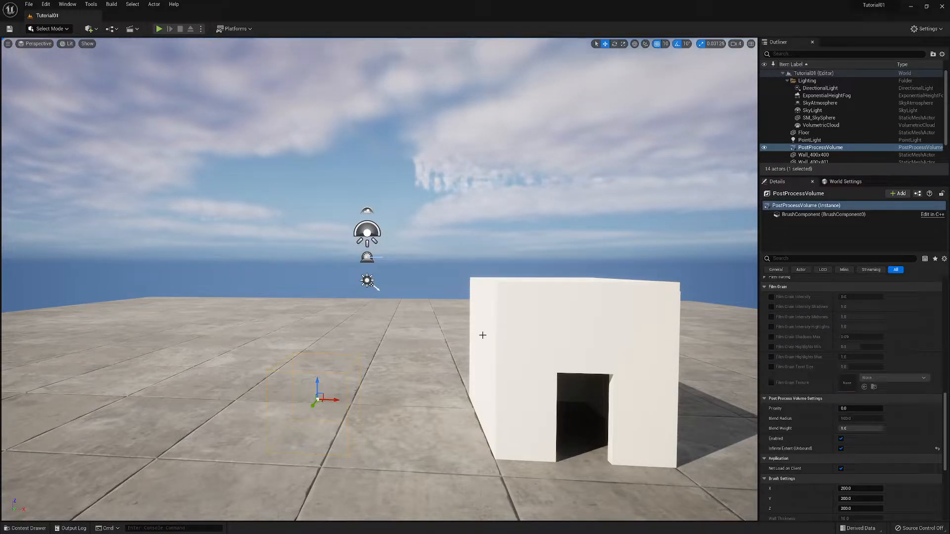
Set the intensity of the point light inside the room to 8 cd
key(d)
key(q)
right_drag(481, 334, 503, 334)
key(w)
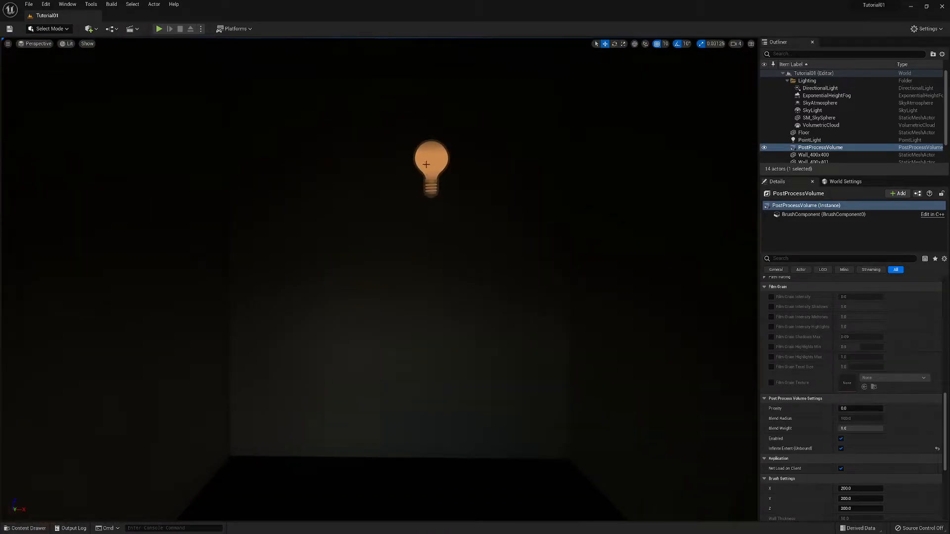
click(429, 155)
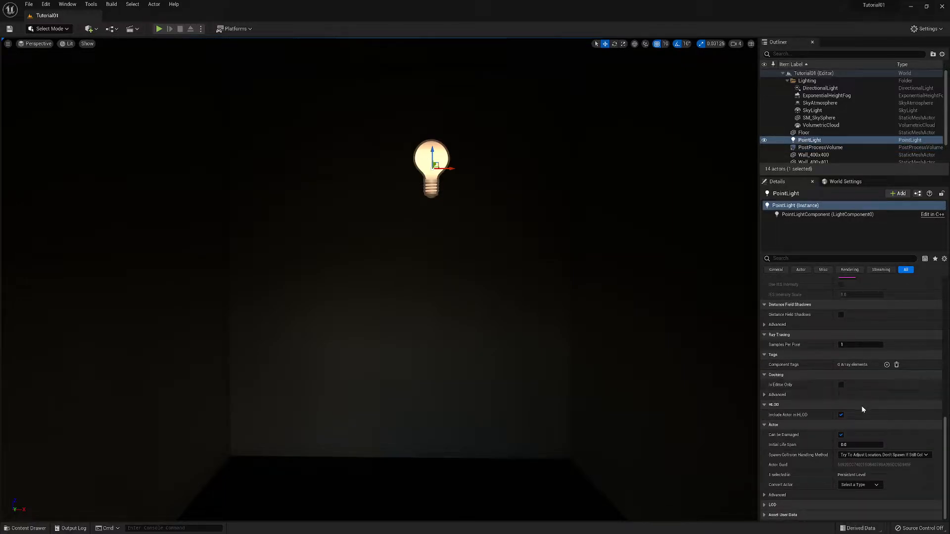
drag(946, 424, 942, 296)
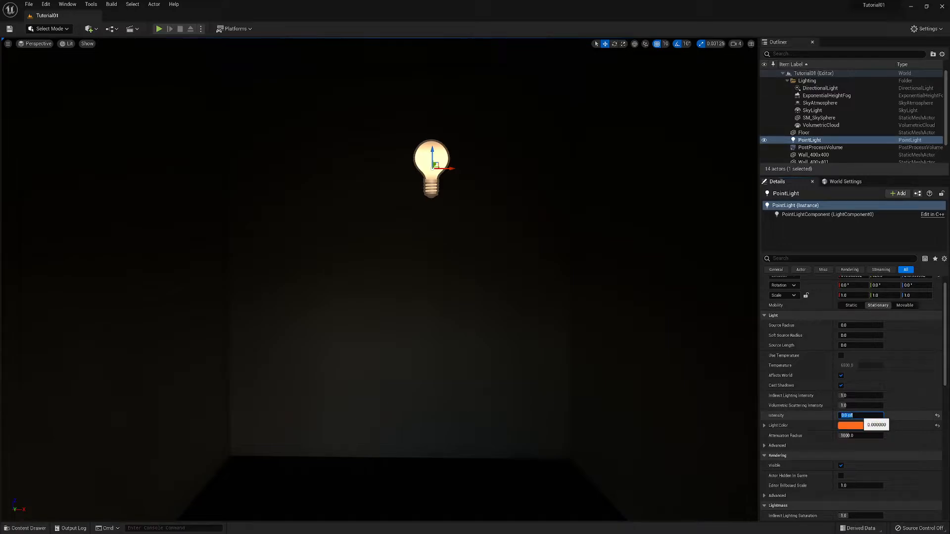
key(Tab)
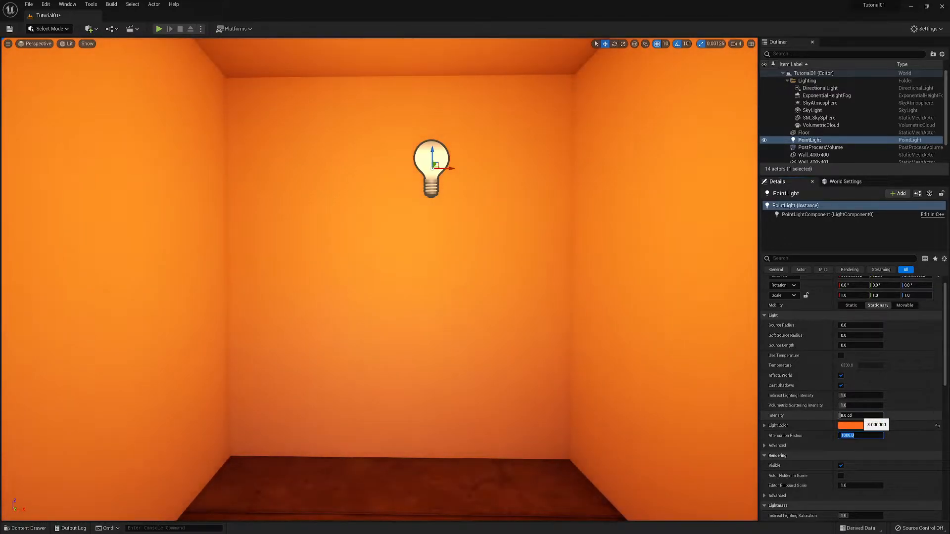
Inspect the lit room from outside, then briefly play the level from the current view and stop it
key(s)
mouse_move(482, 367)
right_down()
mouse_move(491, 366)
mouse_move(482, 367)
right_up()
key(w)
key(s)
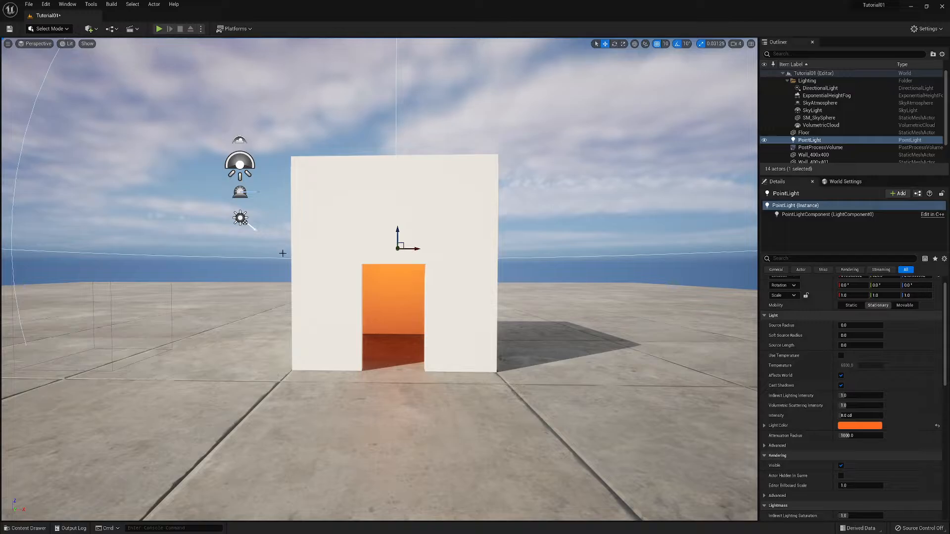
right_drag(283, 253, 306, 265)
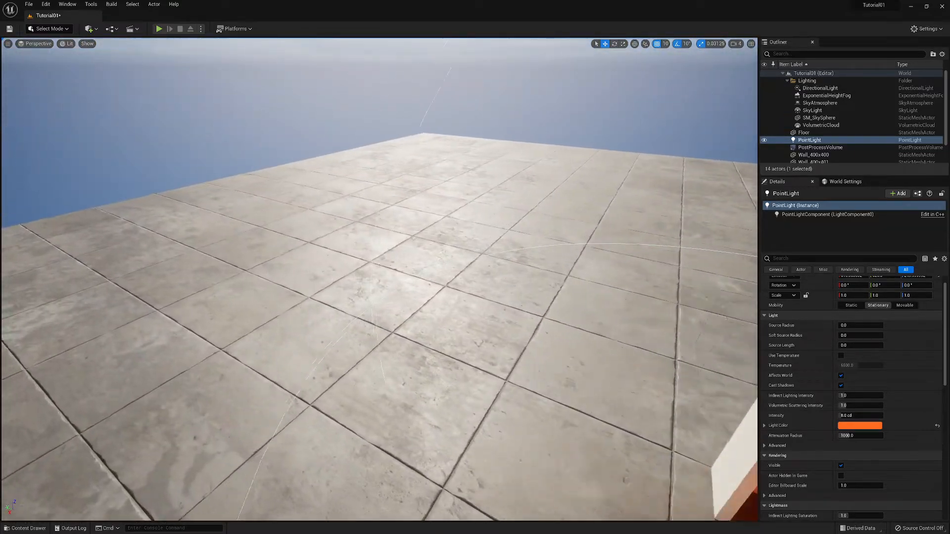
key(f)
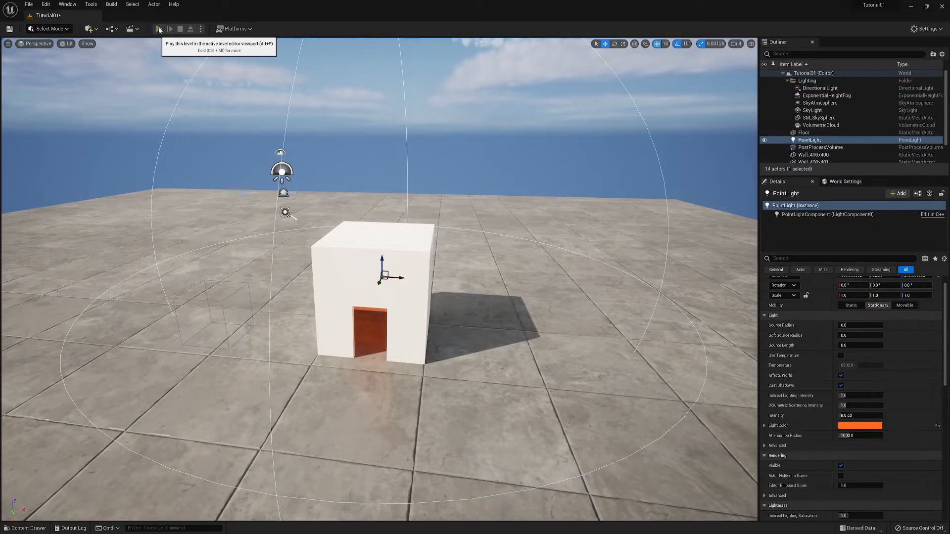
click(160, 29)
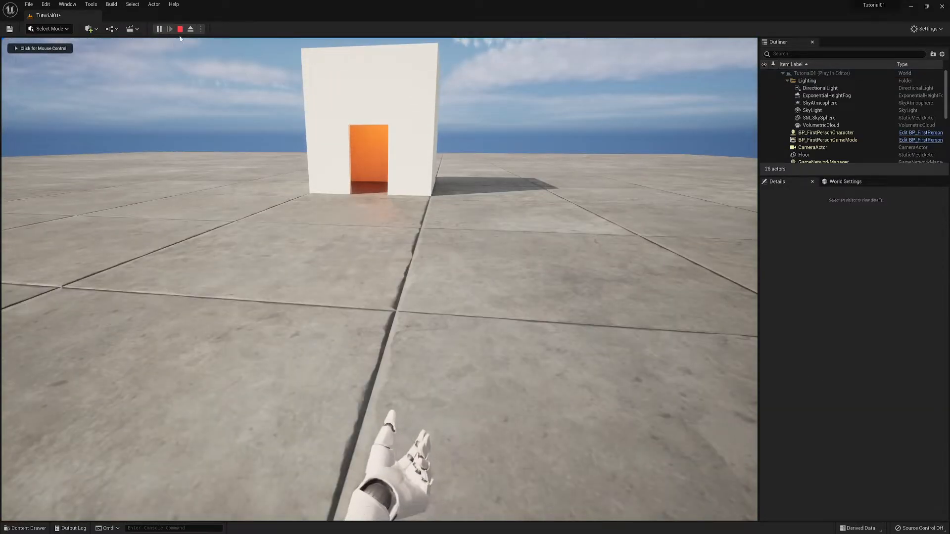
click(180, 29)
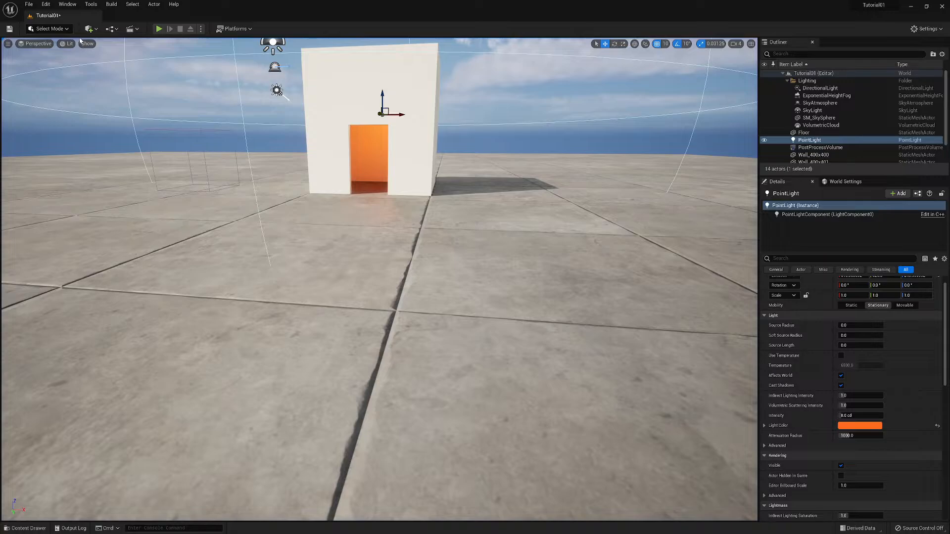
Place a Player Start on the floor in front of the room's doorway
click(89, 28)
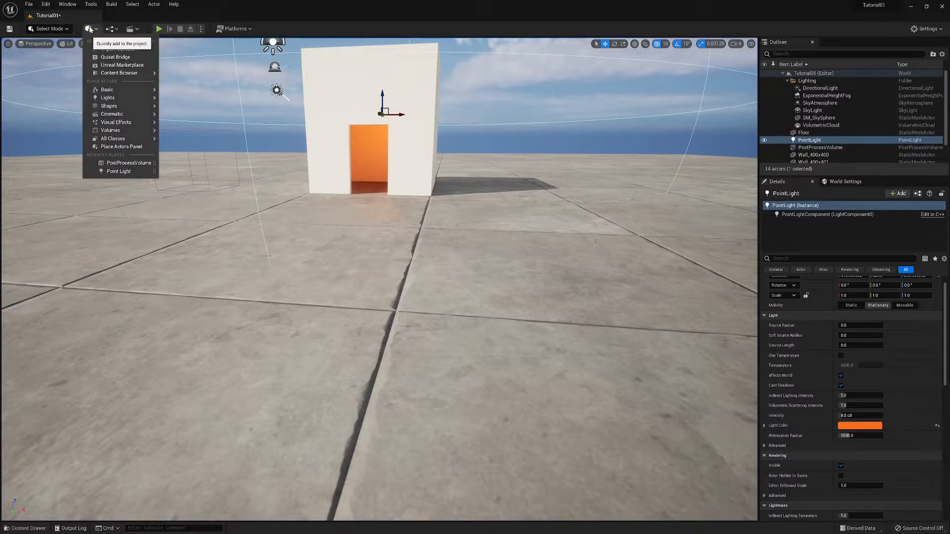
mouse_move(122, 91)
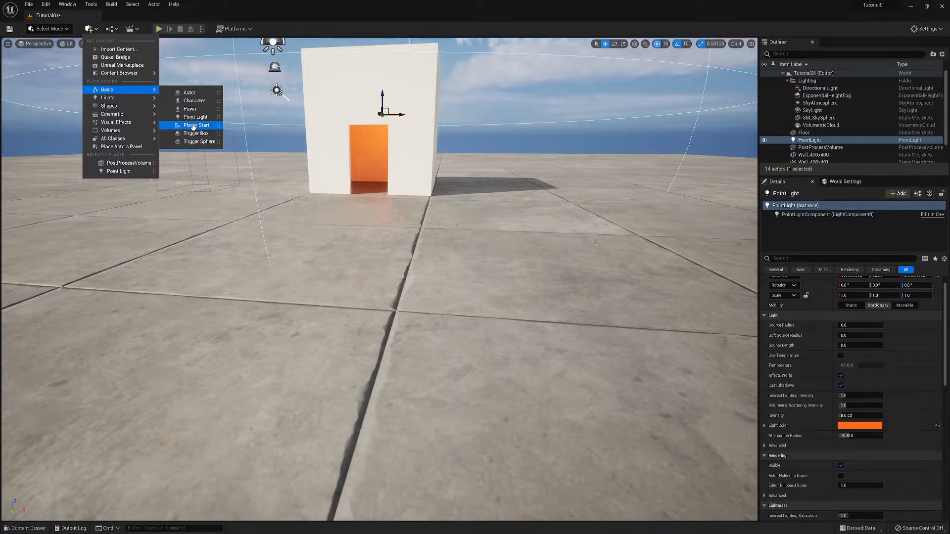
drag(196, 125, 328, 218)
drag(331, 271, 324, 317)
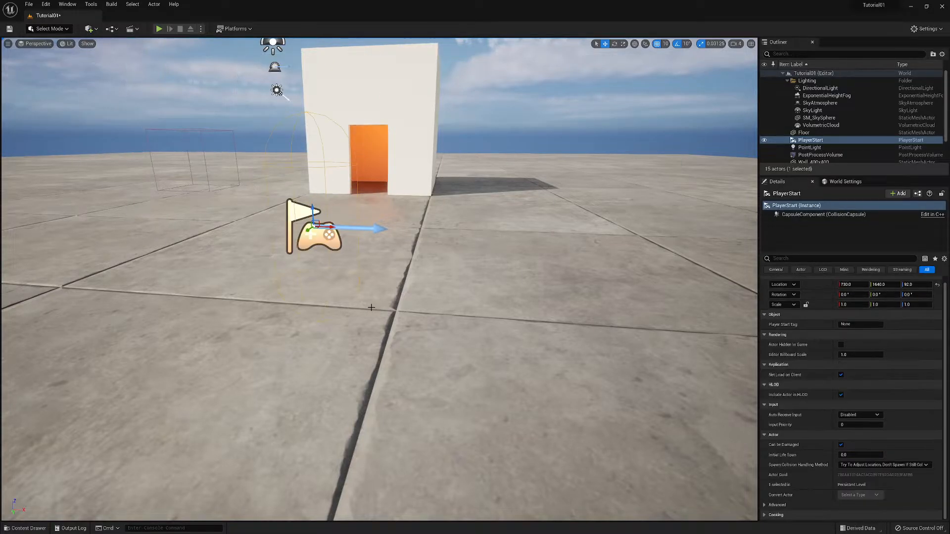
Rotate the Player Start about -90° around its vertical axis to face the room
key(e)
right_drag(389, 305, 390, 391)
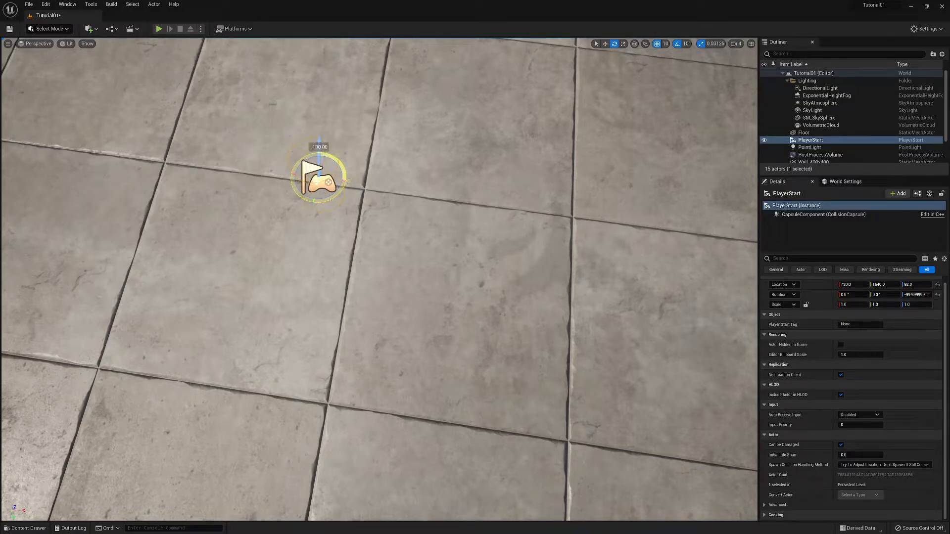
drag(372, 247, 374, 248)
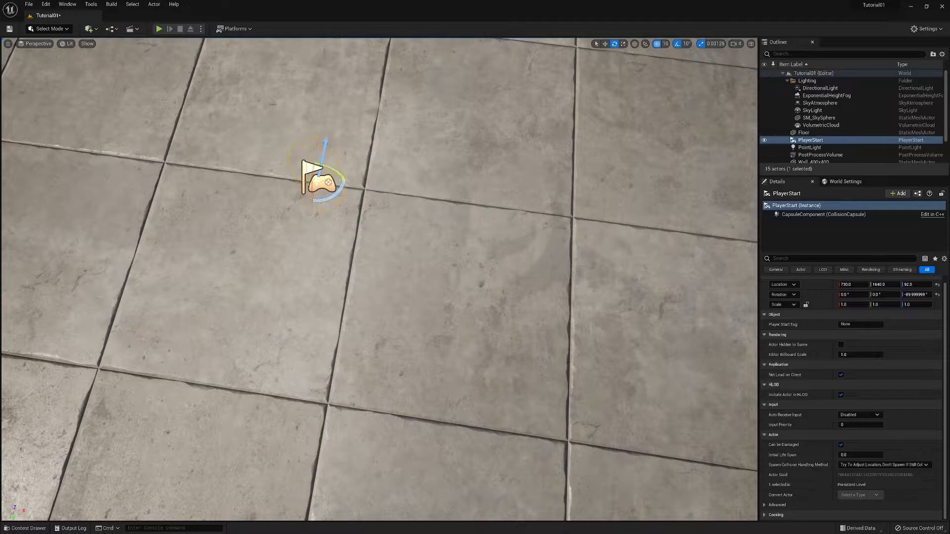
right_drag(375, 247, 370, 170)
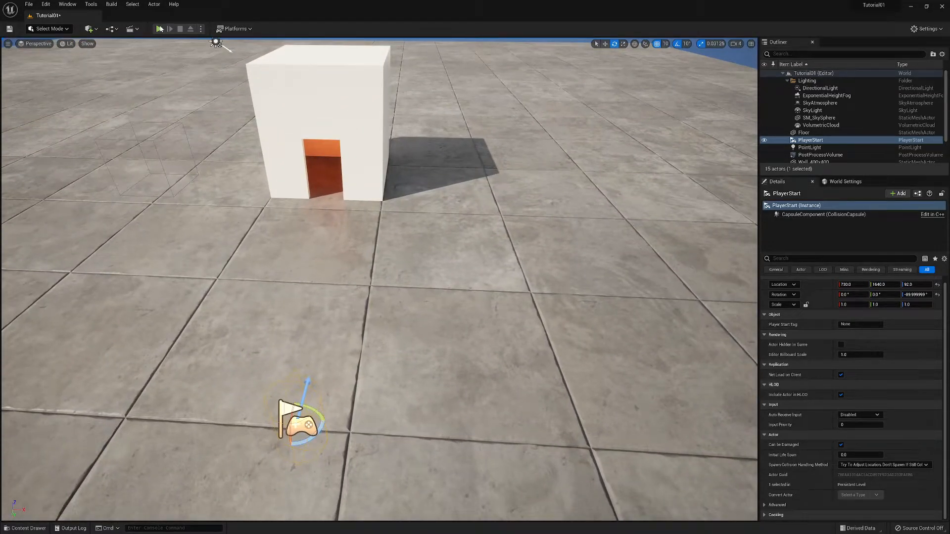
Play the level from the Player Start and walk through the doorway into the lit room
click(160, 29)
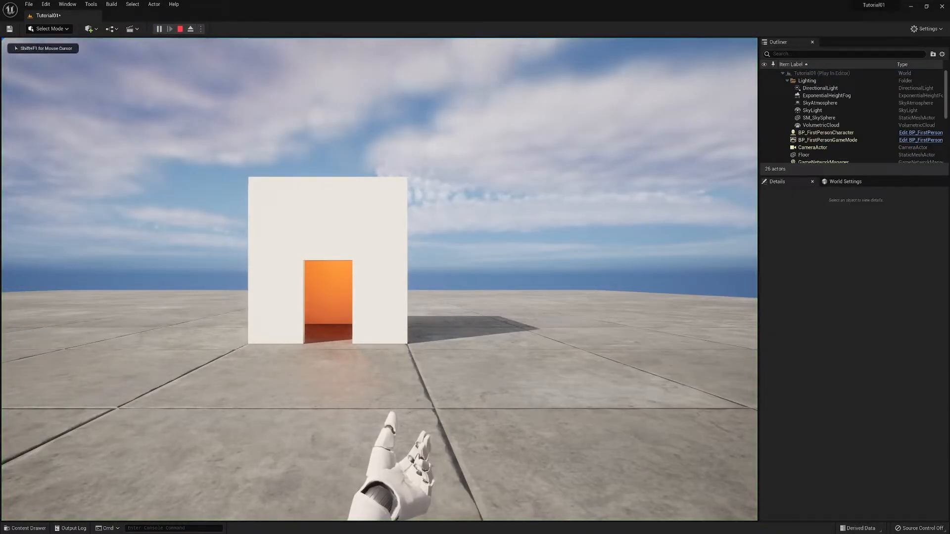
key(w)
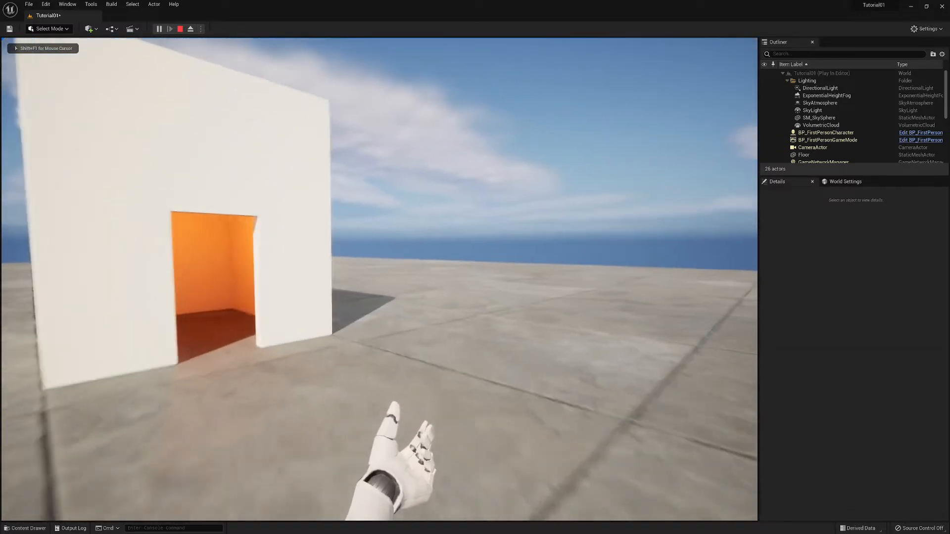
key(w)
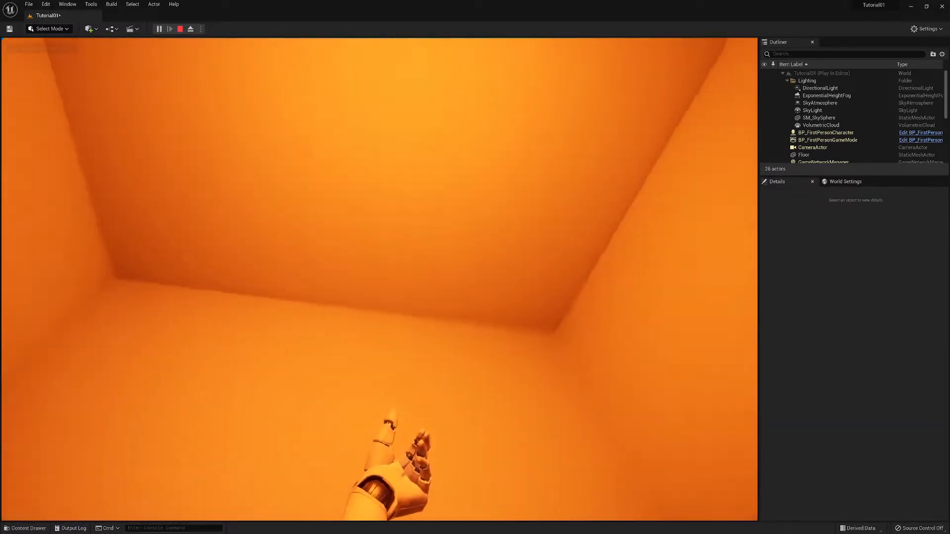
Walk in and out of the lit room to check its lighting, and end the play session
key(s)
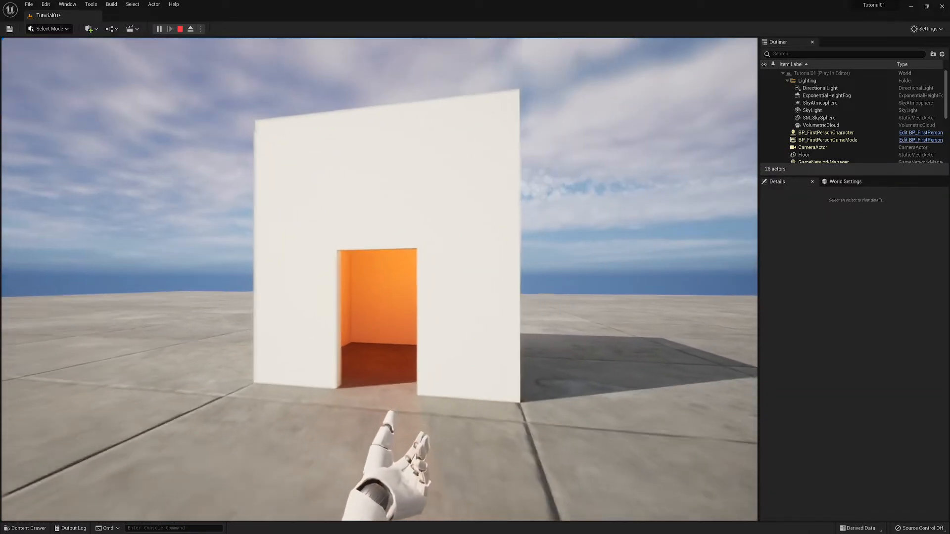
key(w)
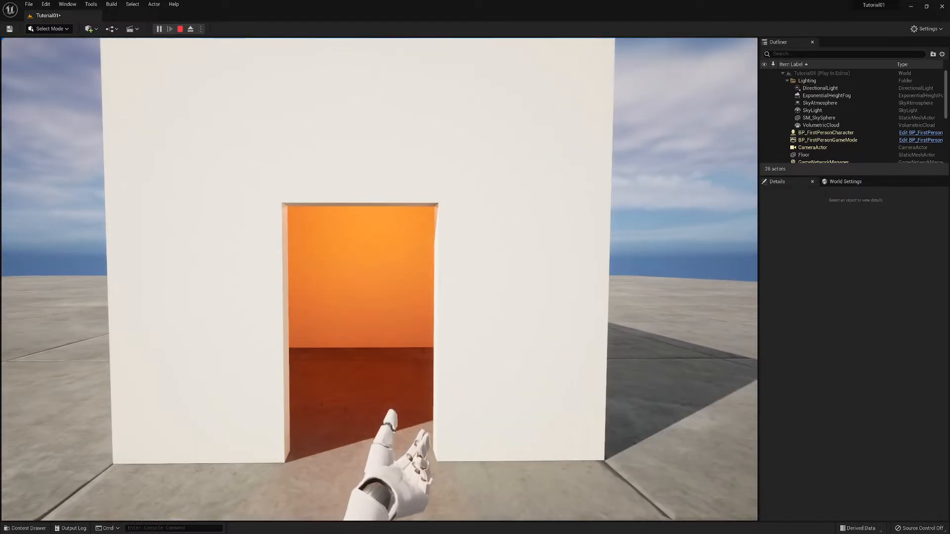
key(s)
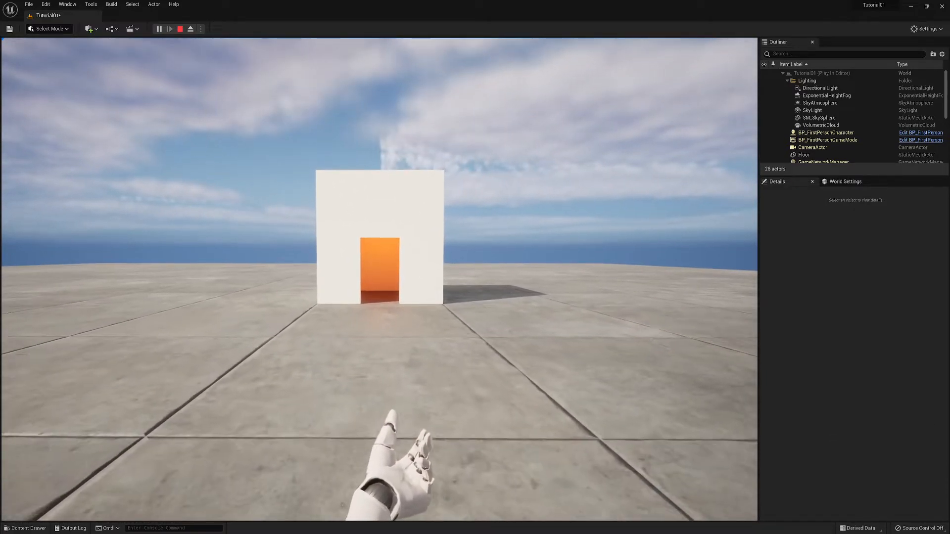
key(w)
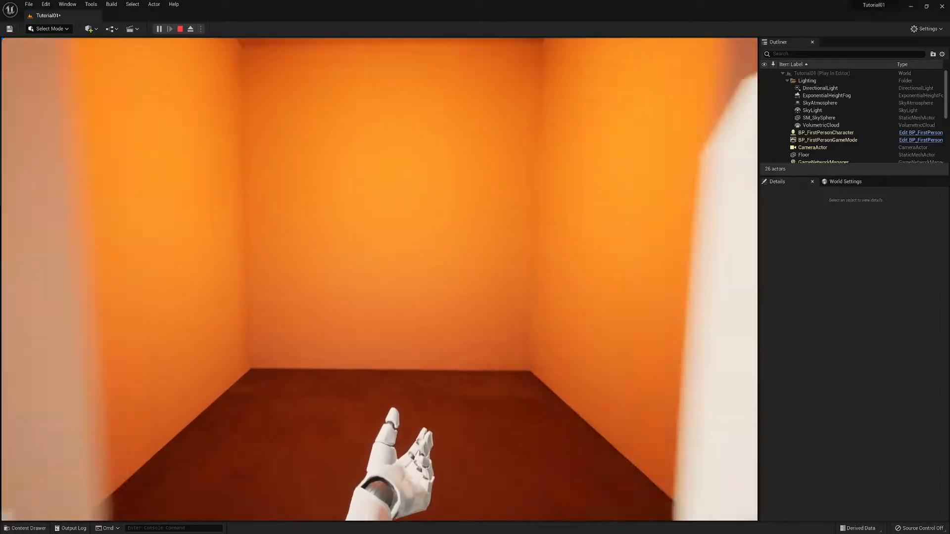
key(s)
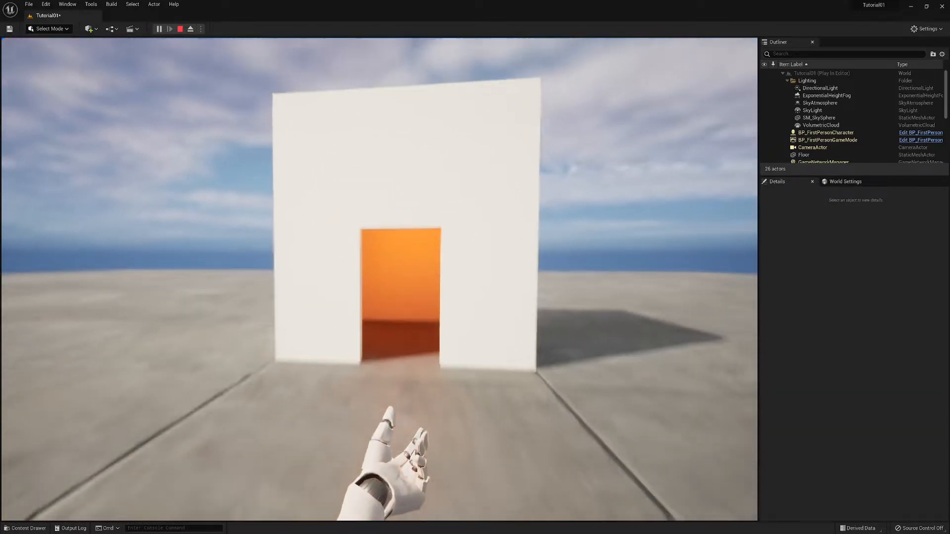
key(s)
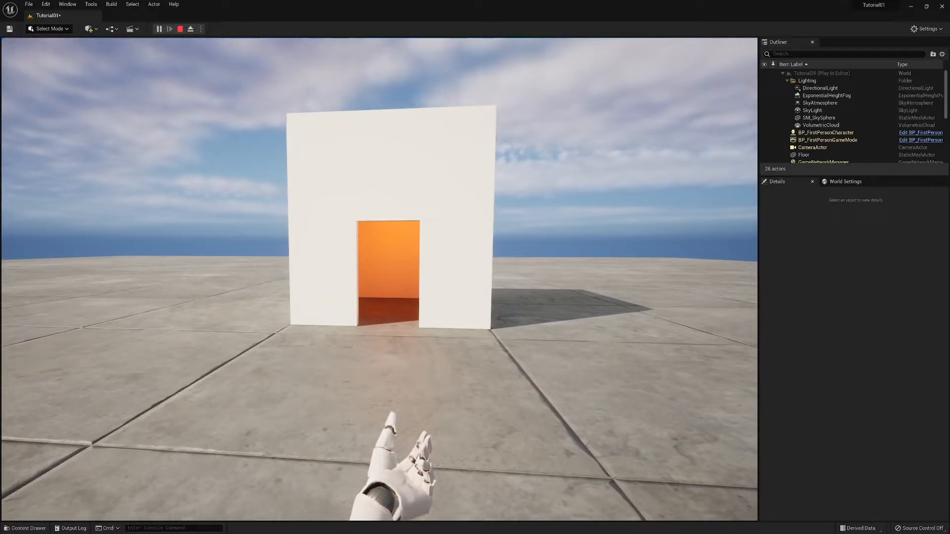
key(Escape)
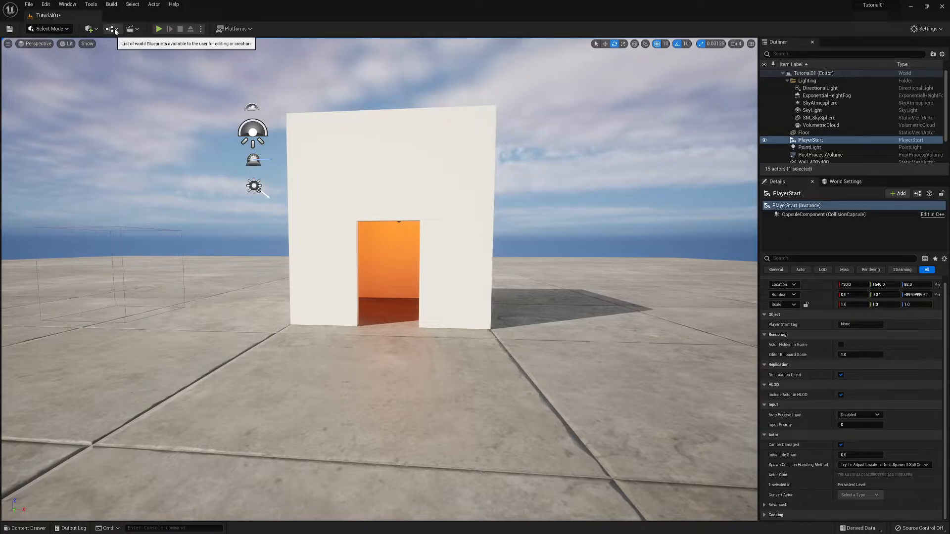
Open the Level Blueprint and dock its window as a tab beside the level
click(115, 30)
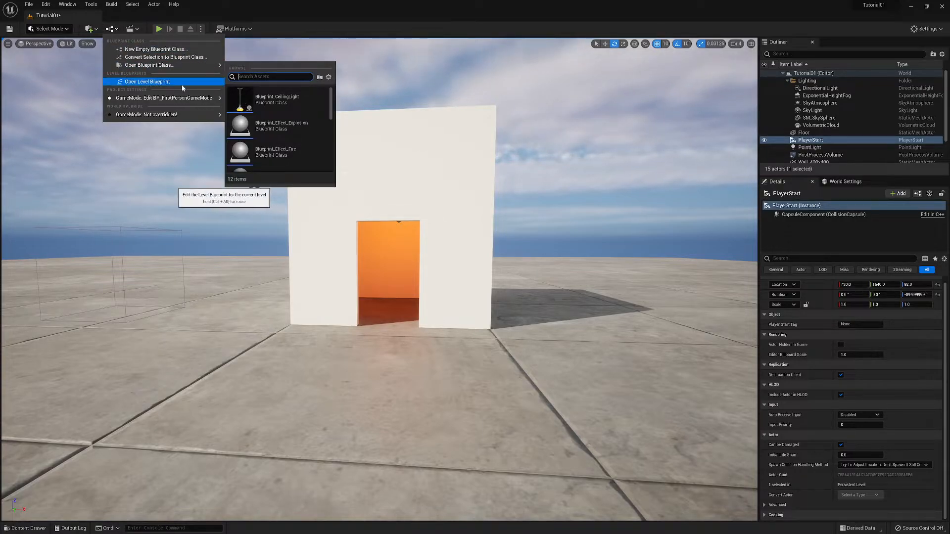
click(147, 82)
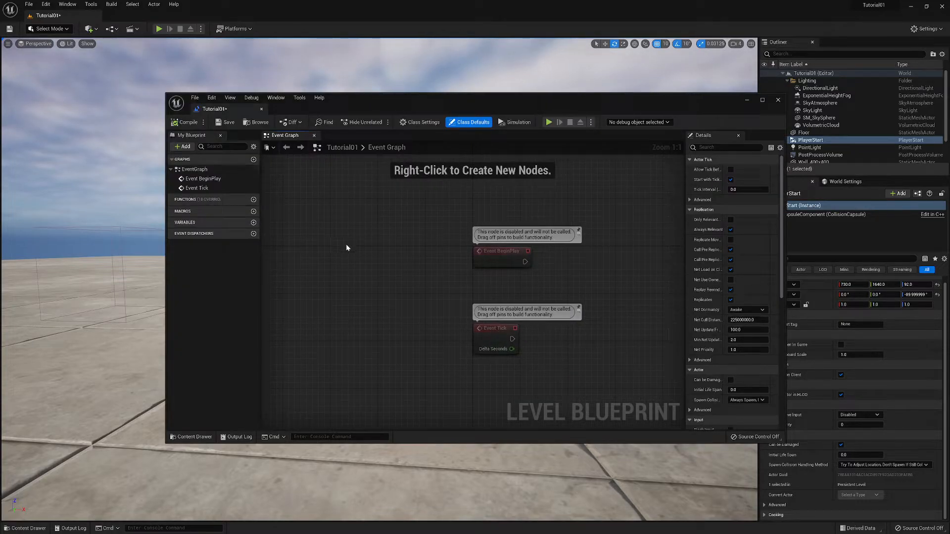
drag(230, 108, 144, 16)
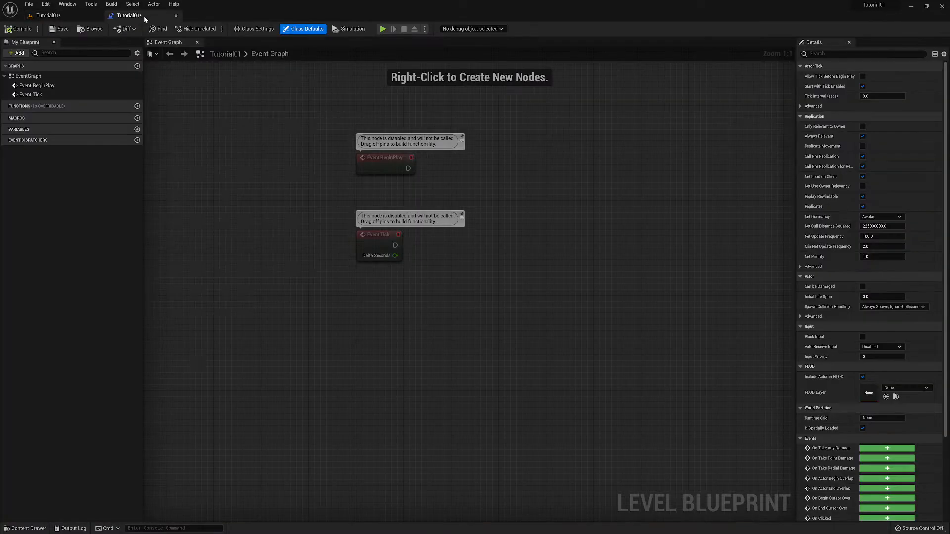
Examine the default Event BeginPlay and Event Tick nodes in the event graph
right_drag(238, 161, 185, 164)
click(304, 173)
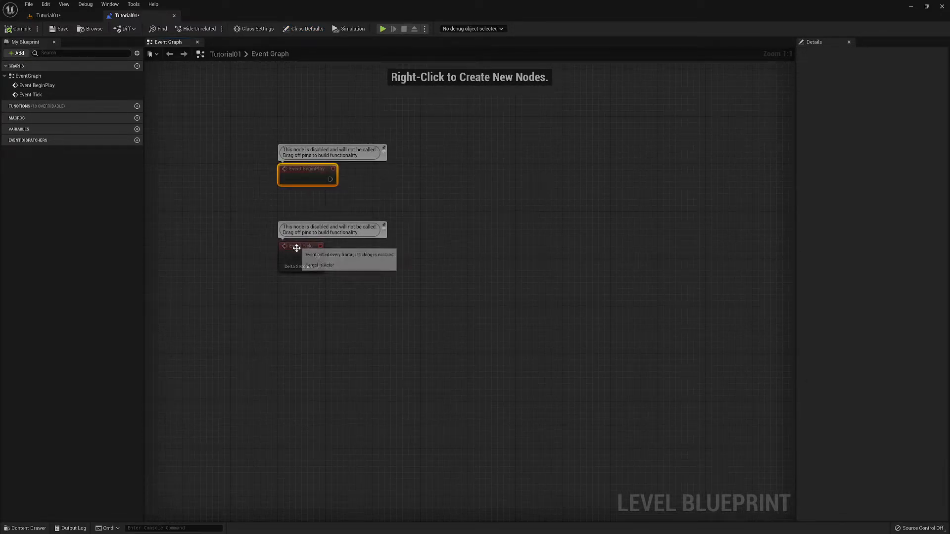
click(300, 247)
click(309, 174)
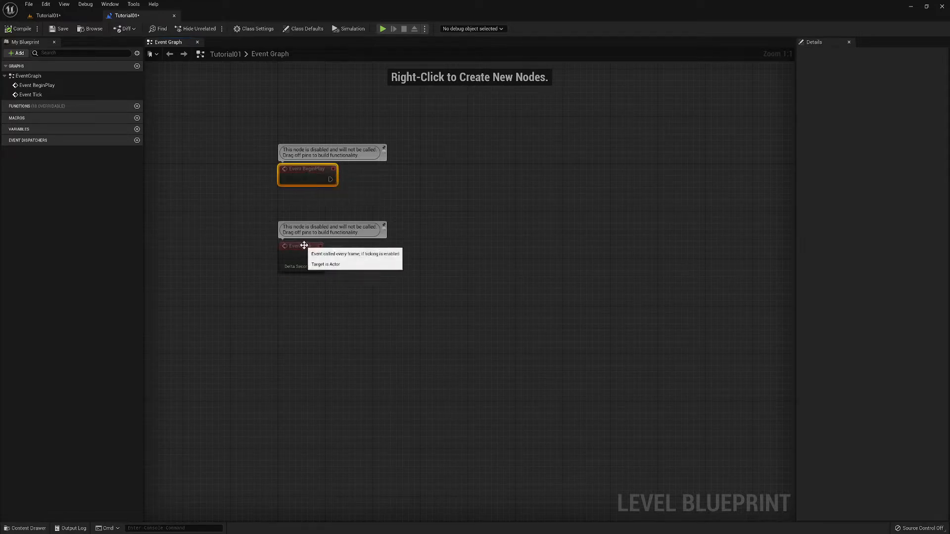
click(303, 251)
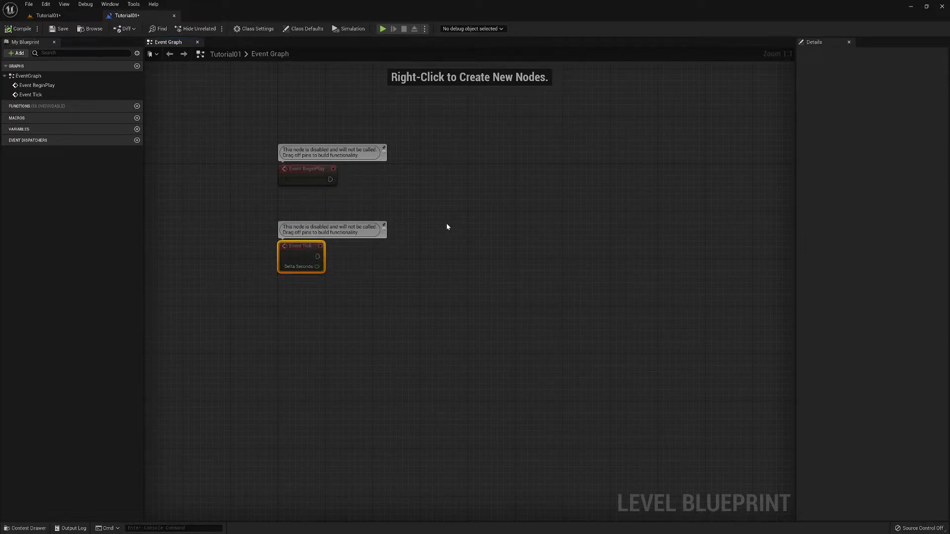
Select the room's point light in the level and add a reference to it between the two event nodes in the Level Blueprint
click(47, 15)
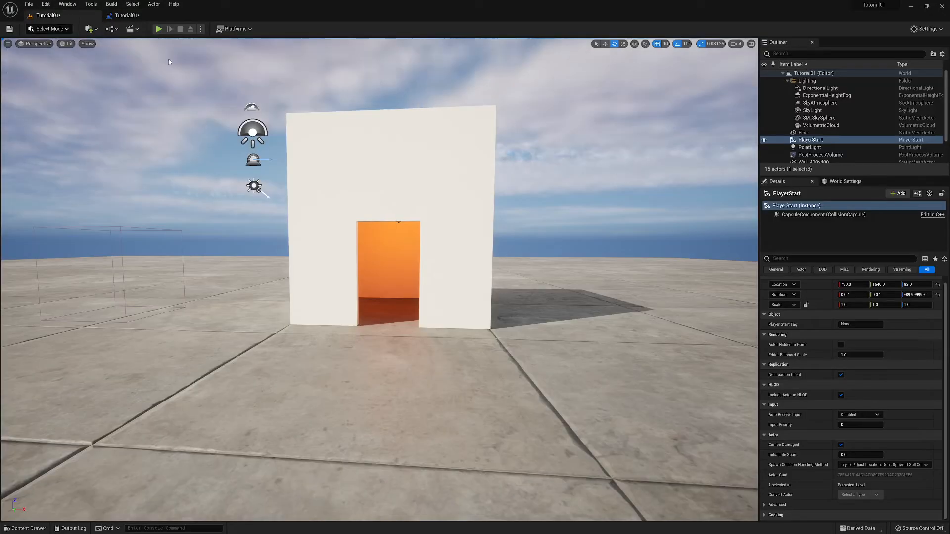
key(w)
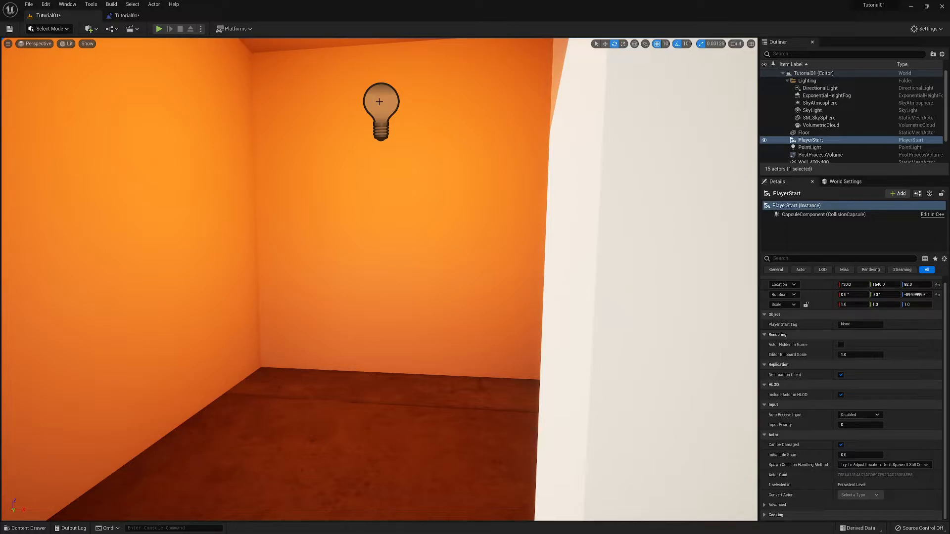
click(379, 102)
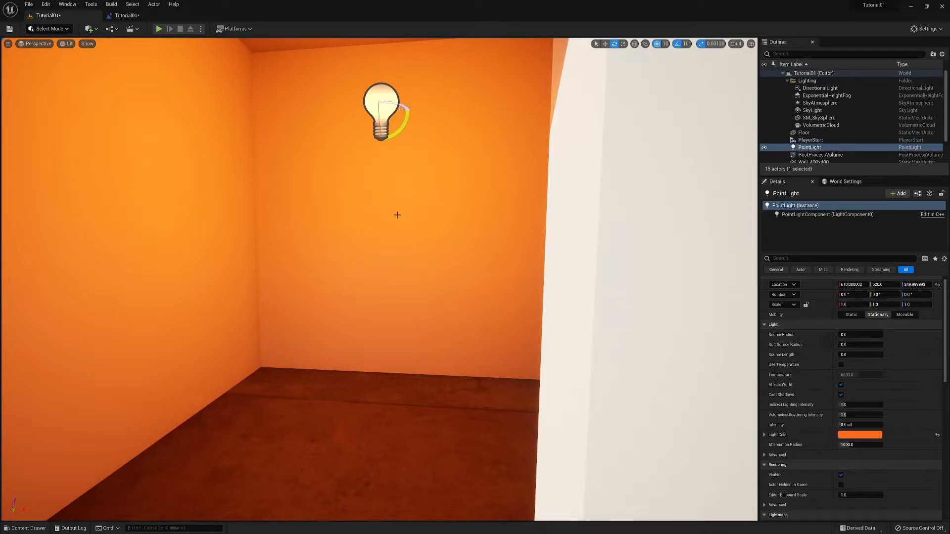
click(127, 16)
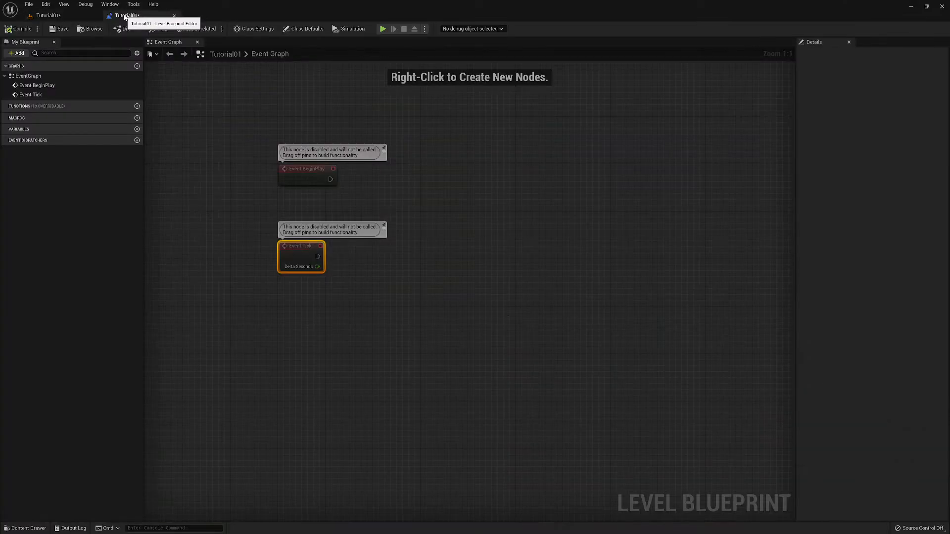
right_click(445, 168)
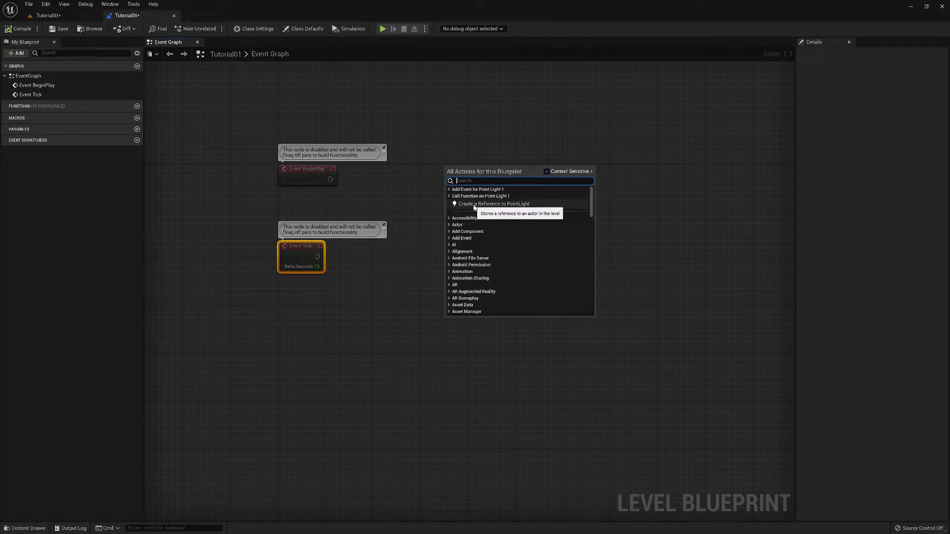
click(474, 206)
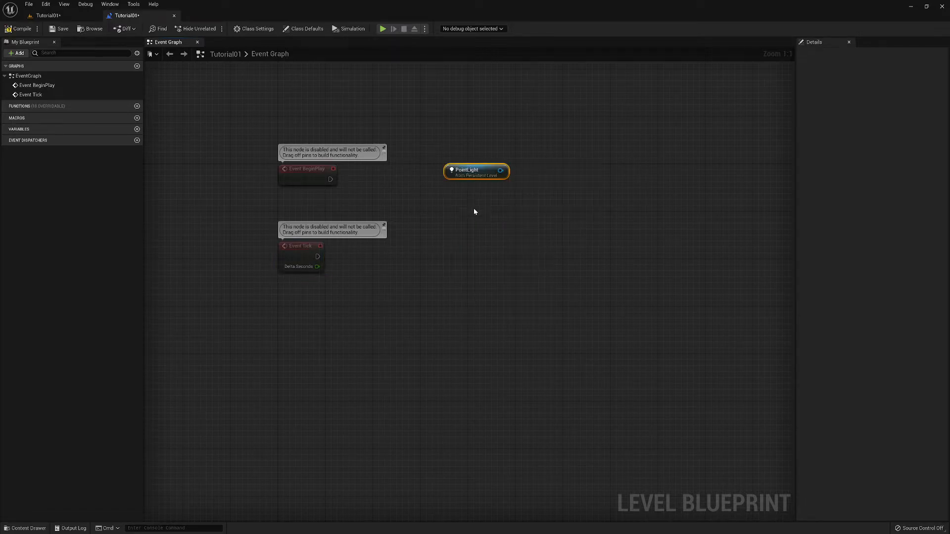
drag(484, 186, 408, 217)
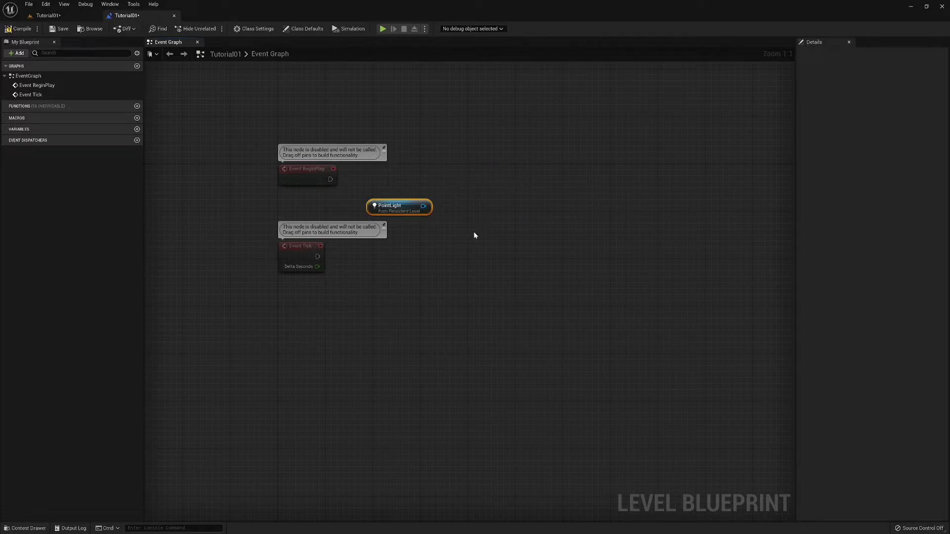
drag(429, 209, 465, 181)
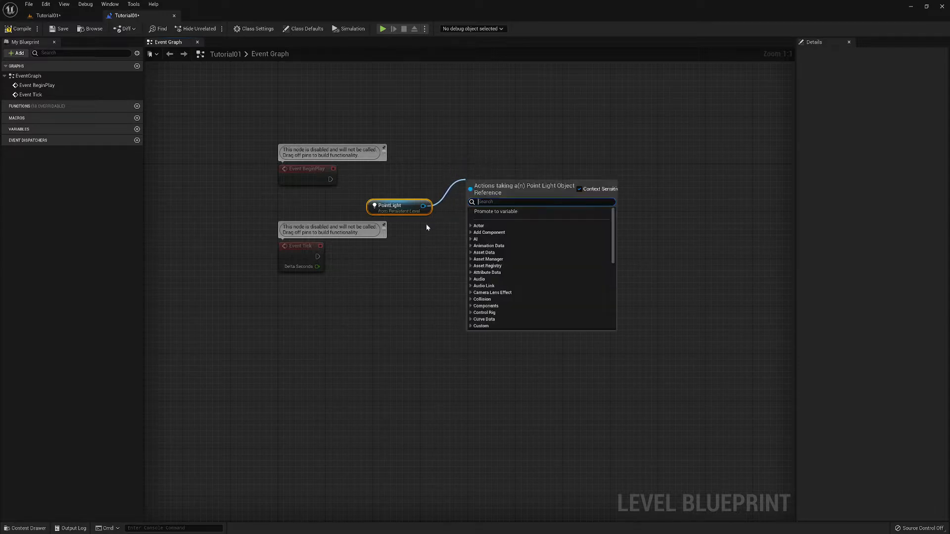
click(407, 208)
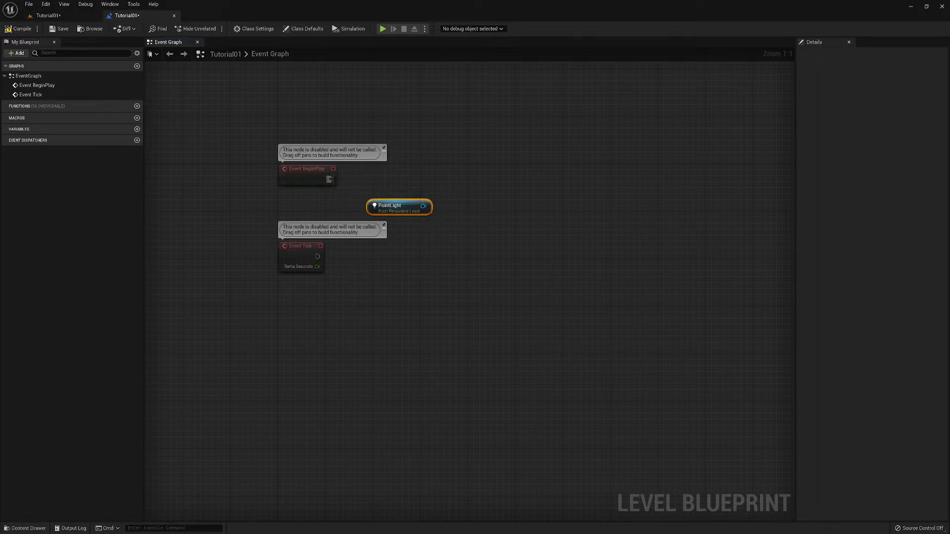
mouse_move(330, 179)
mouse_down()
mouse_move(400, 169)
mouse_move(338, 177)
mouse_up()
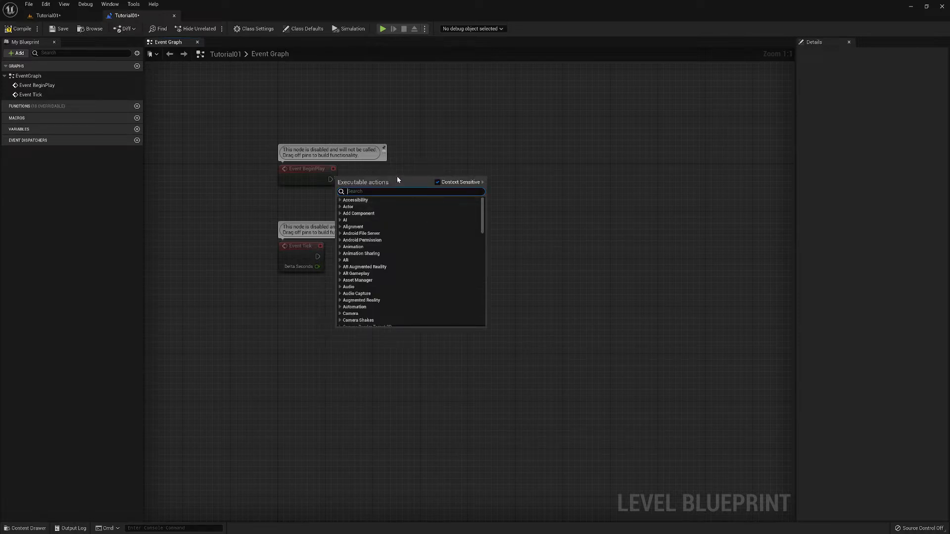
click(391, 161)
Add a Set Visibility (LightComponent) node wired from the PointLight reference
drag(424, 206, 480, 178)
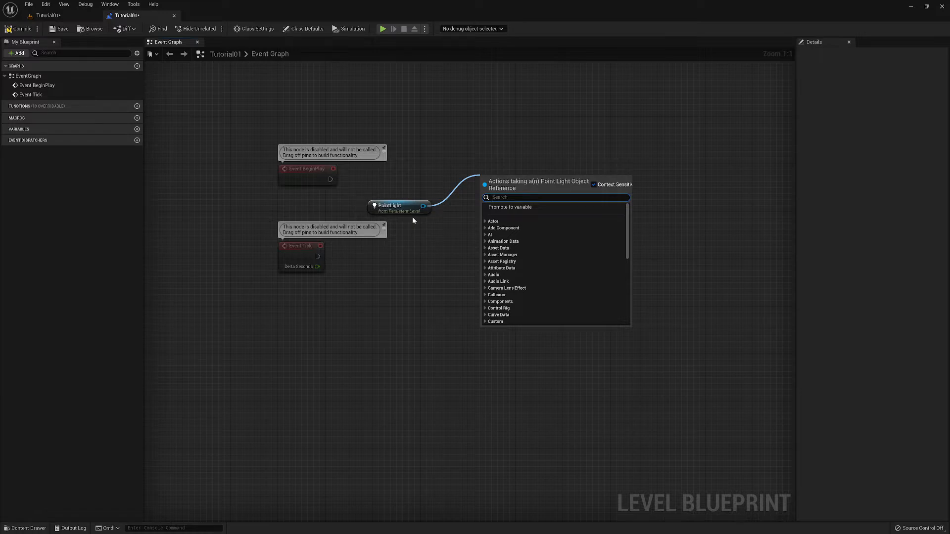
text(vis)
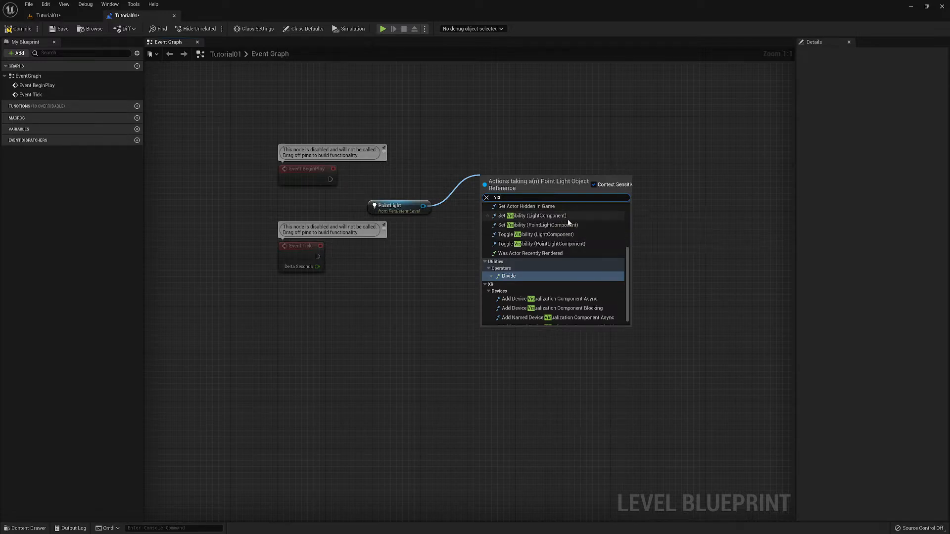
click(516, 217)
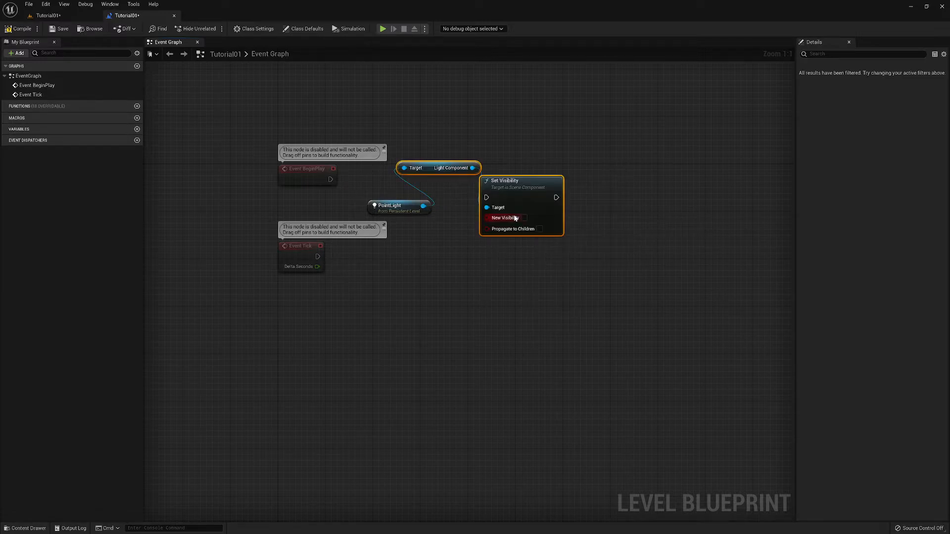
Arrange the graph with Set Visibility beside Event BeginPlay and the Light Component and PointLight nodes stacked below it
drag(529, 190, 577, 143)
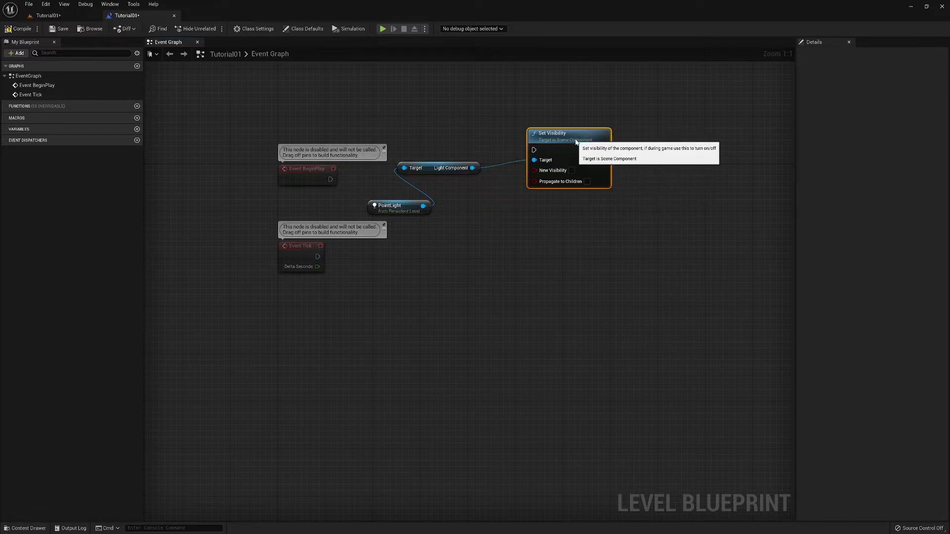
drag(453, 171, 464, 202)
click(445, 192)
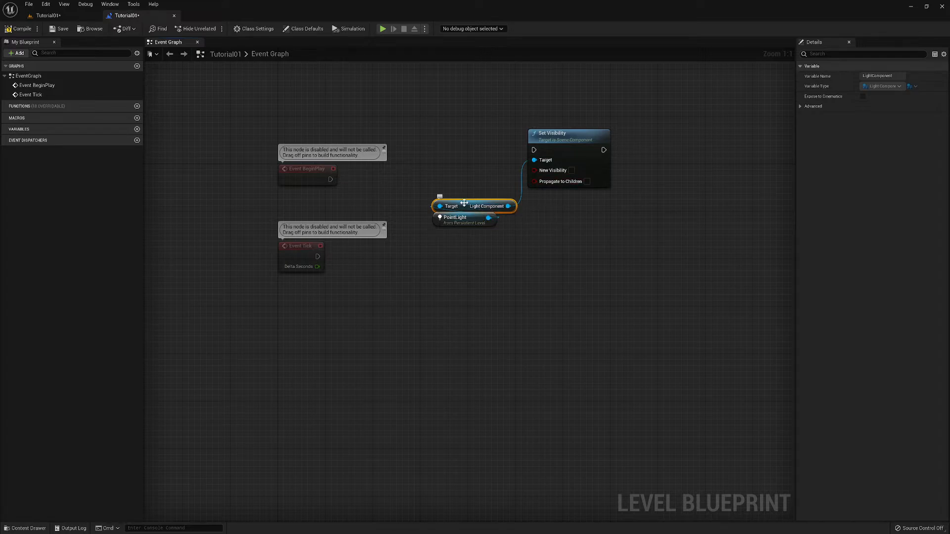
ctrl+click(461, 223)
drag(464, 203, 465, 239)
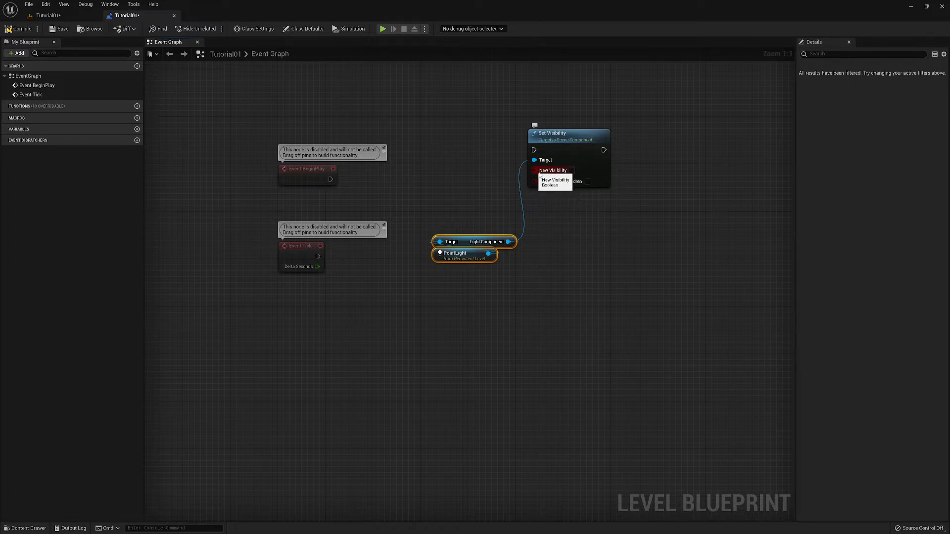
drag(560, 139, 506, 157)
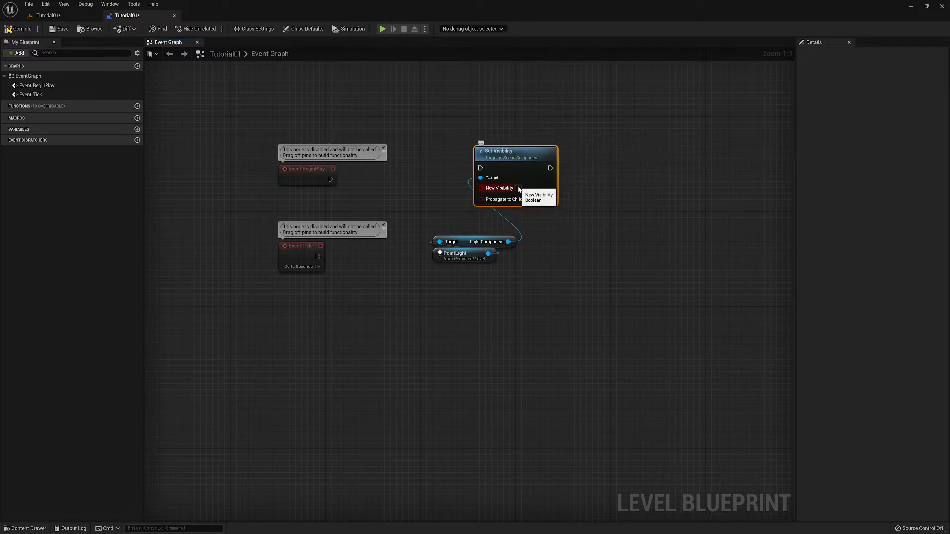
Connect Event BeginPlay's execution output to the Set Visibility node, keeping New Visibility unticked
click(518, 188)
click(518, 188)
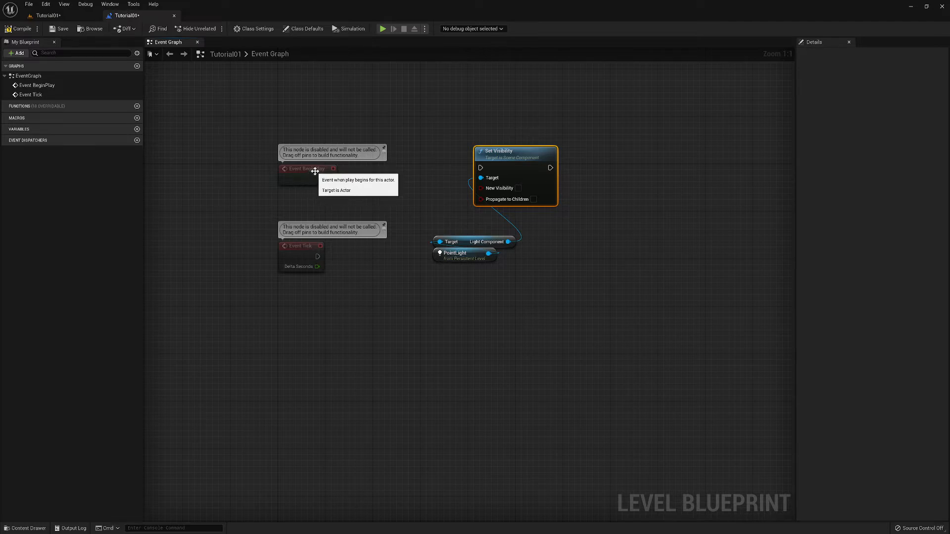
click(303, 181)
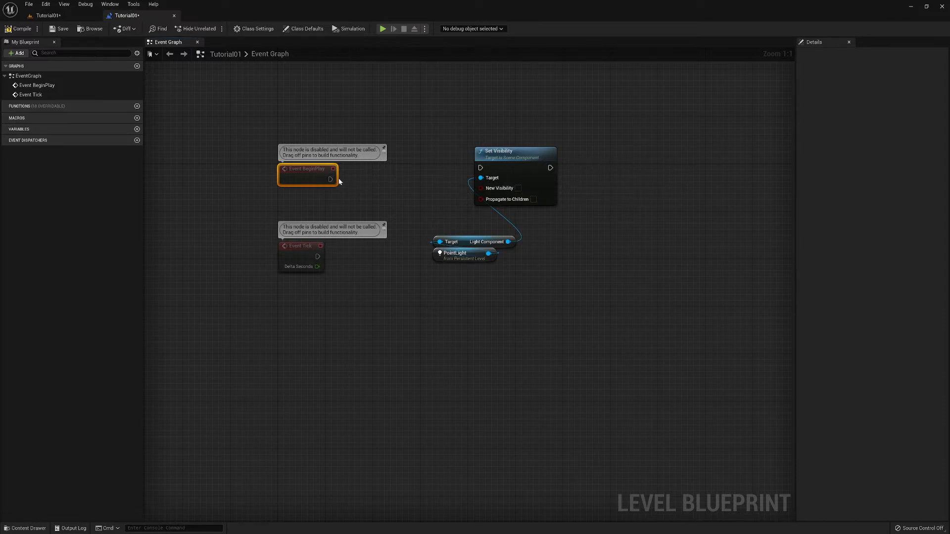
drag(330, 179, 471, 171)
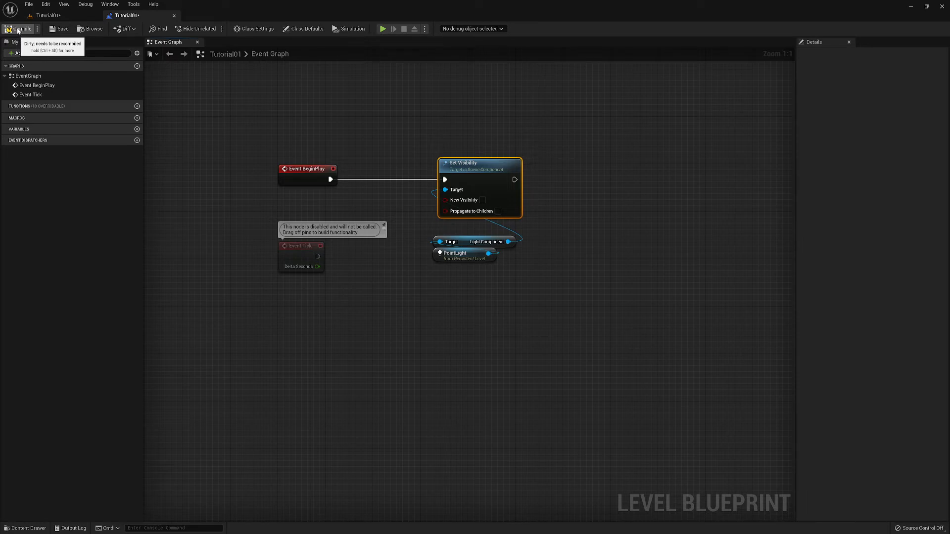
Compile the Level Blueprint and return to the level viewport
click(17, 30)
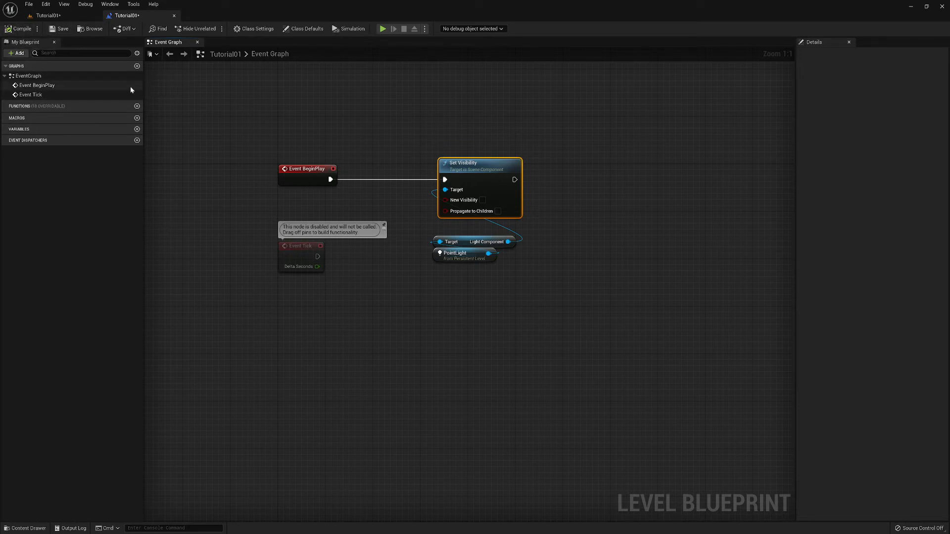
click(58, 18)
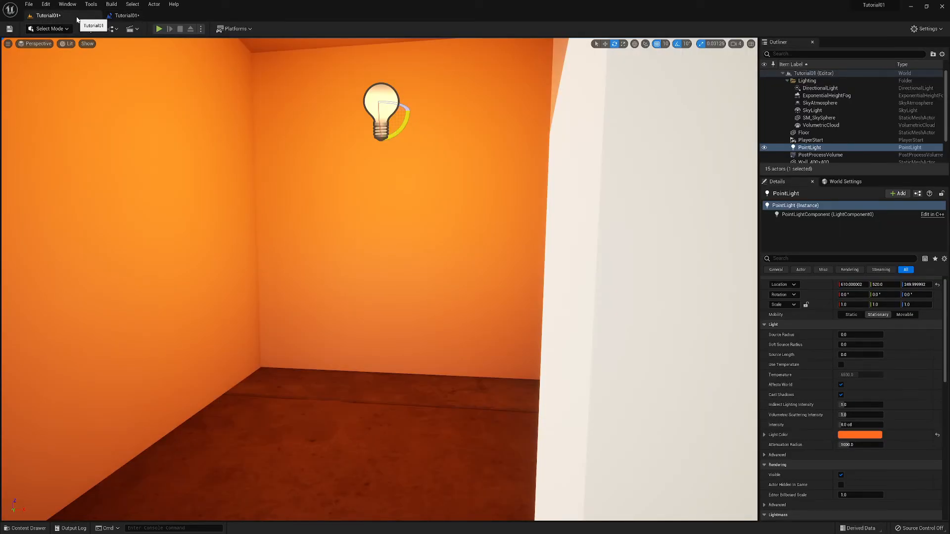
Save the Tutorial01 level together with its Level Blueprint changes
key(ctrl+s)
key(s)
right_drag(300, 178, 301, 180)
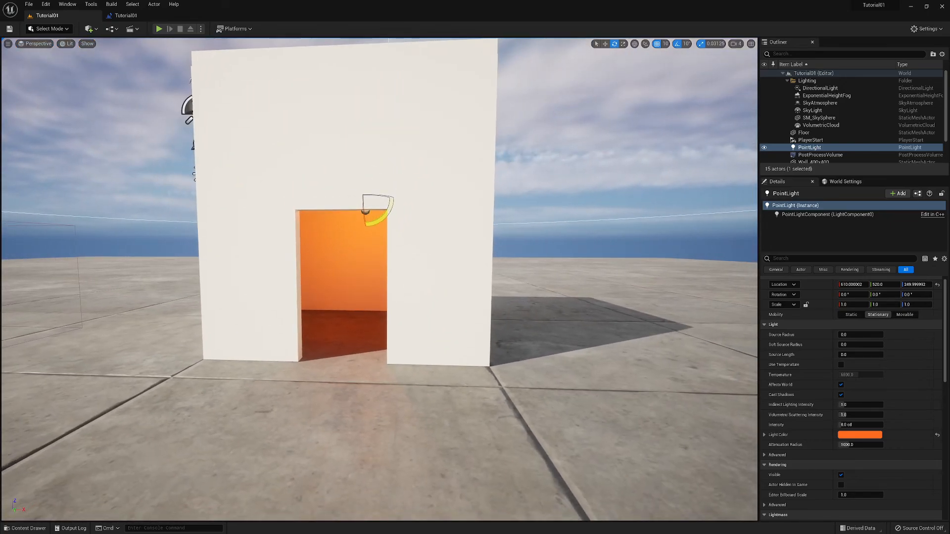
Play-test the level by walking into the room and back out to check the point light, and end the play session
click(159, 29)
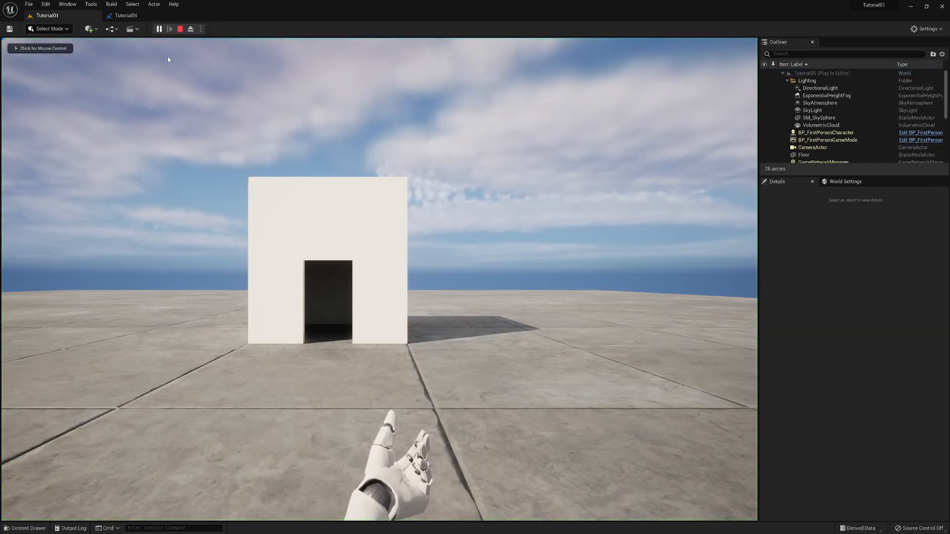
click(168, 59)
key(w)
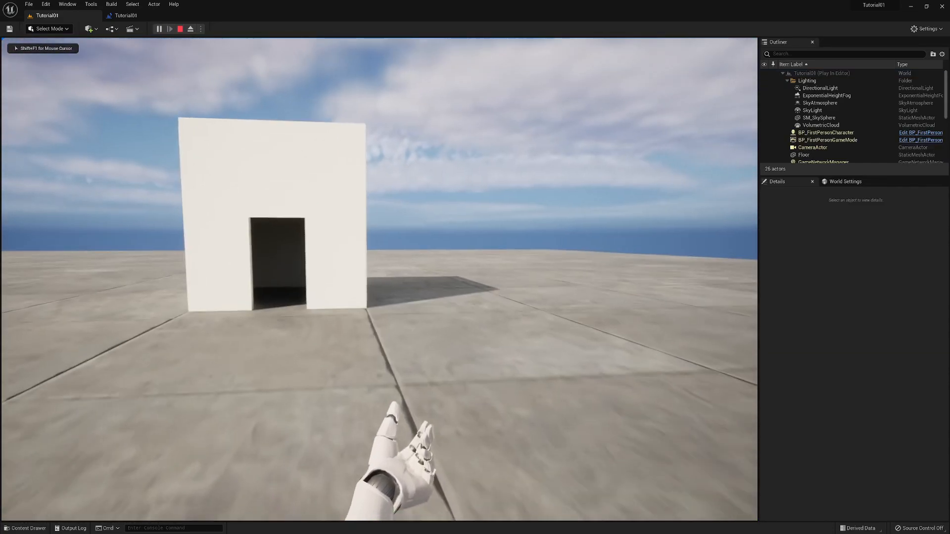
key(w)
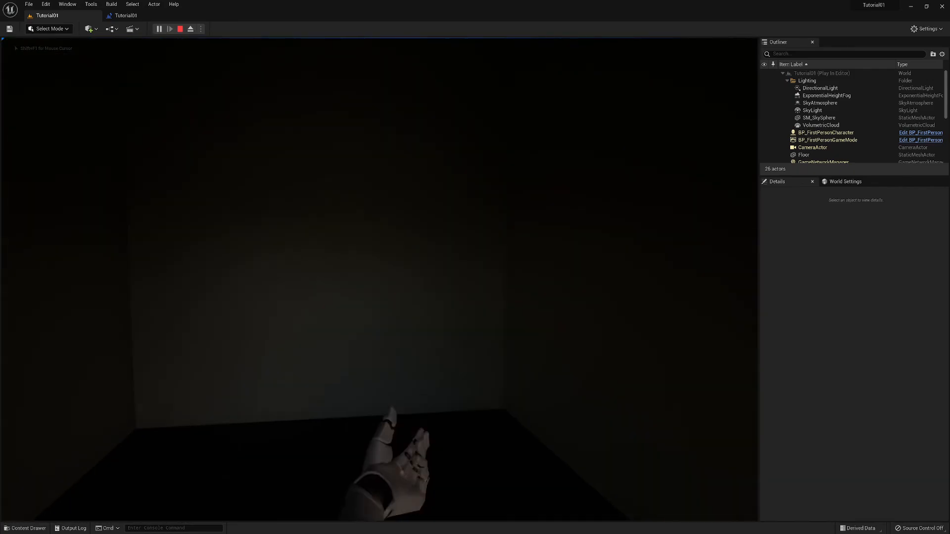
key(s)
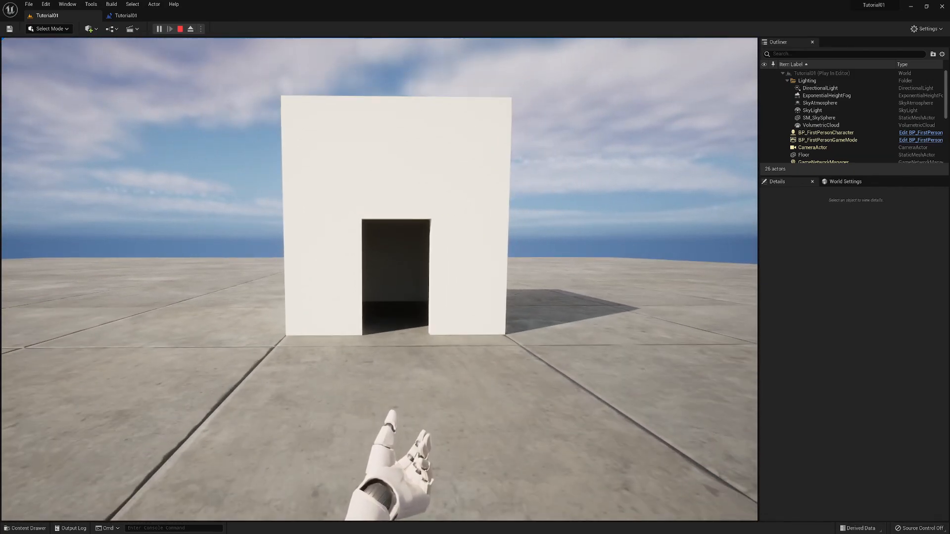
key(Escape)
right_drag(257, 165, 189, 164)
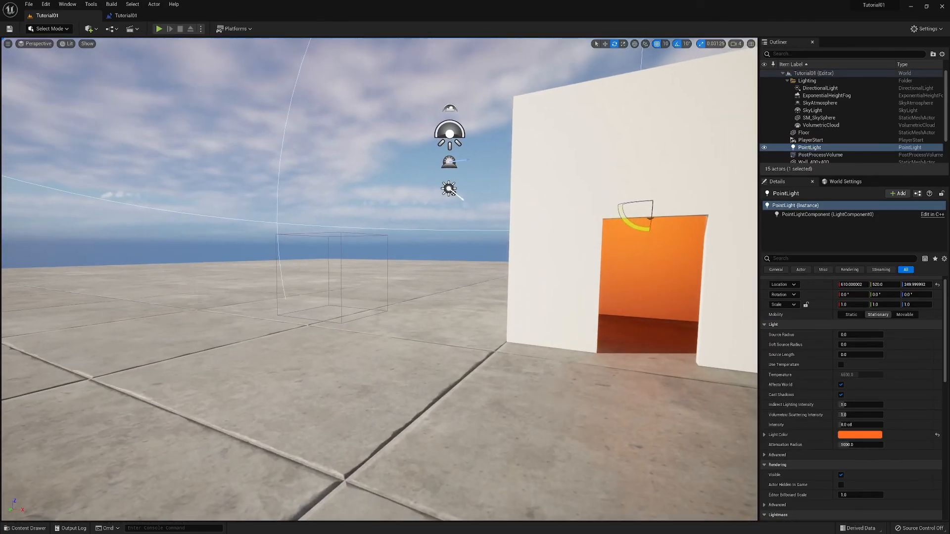
right_drag(321, 189, 394, 181)
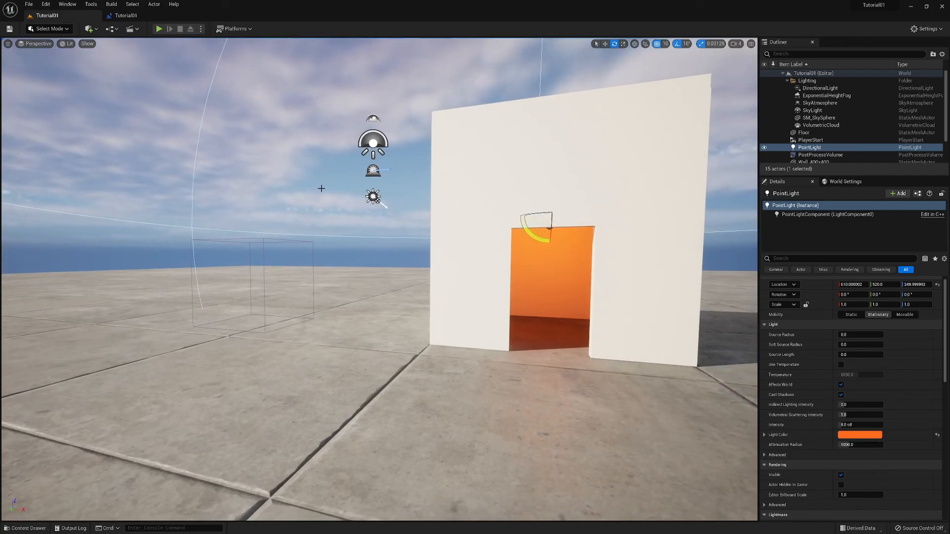